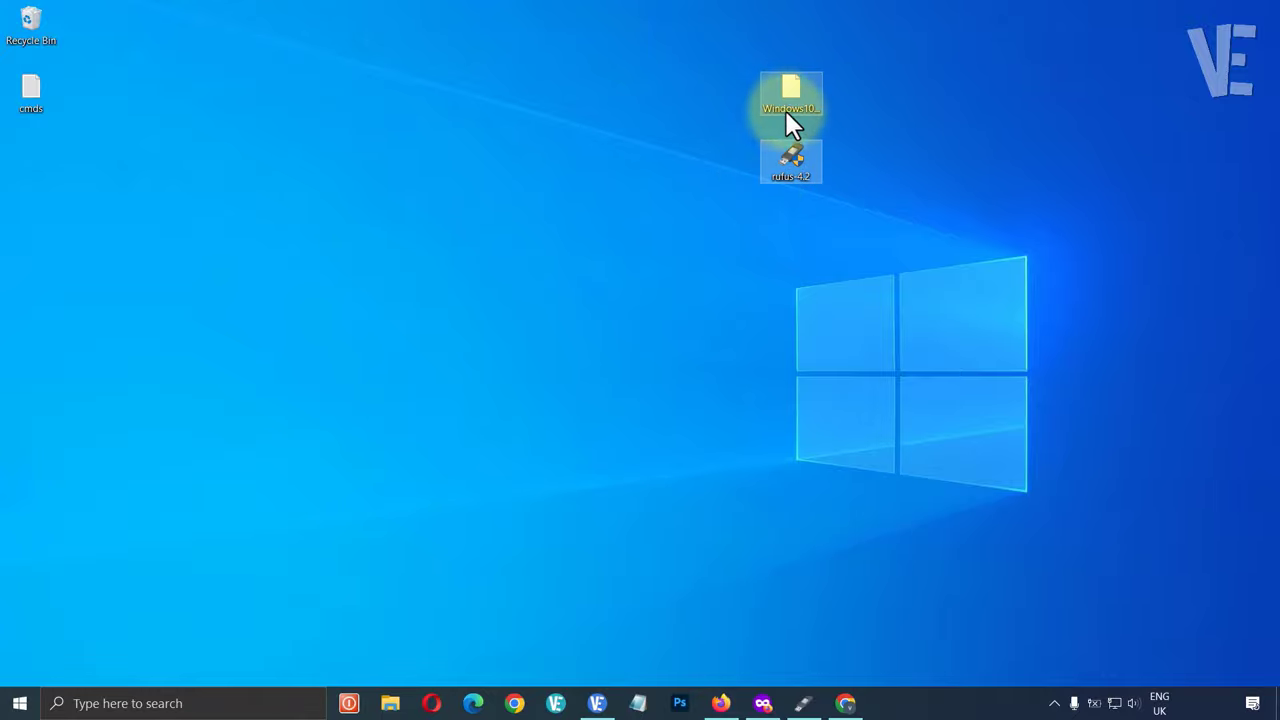
# - Place the Windows10official ISO and rufus-4.2 below cmds on the desktop, and extract the ISO into its own Windows10official folder
pyautogui.moveTo(41, 150); pyautogui.dragTo(38, 159)
pyautogui.click(106, 157)
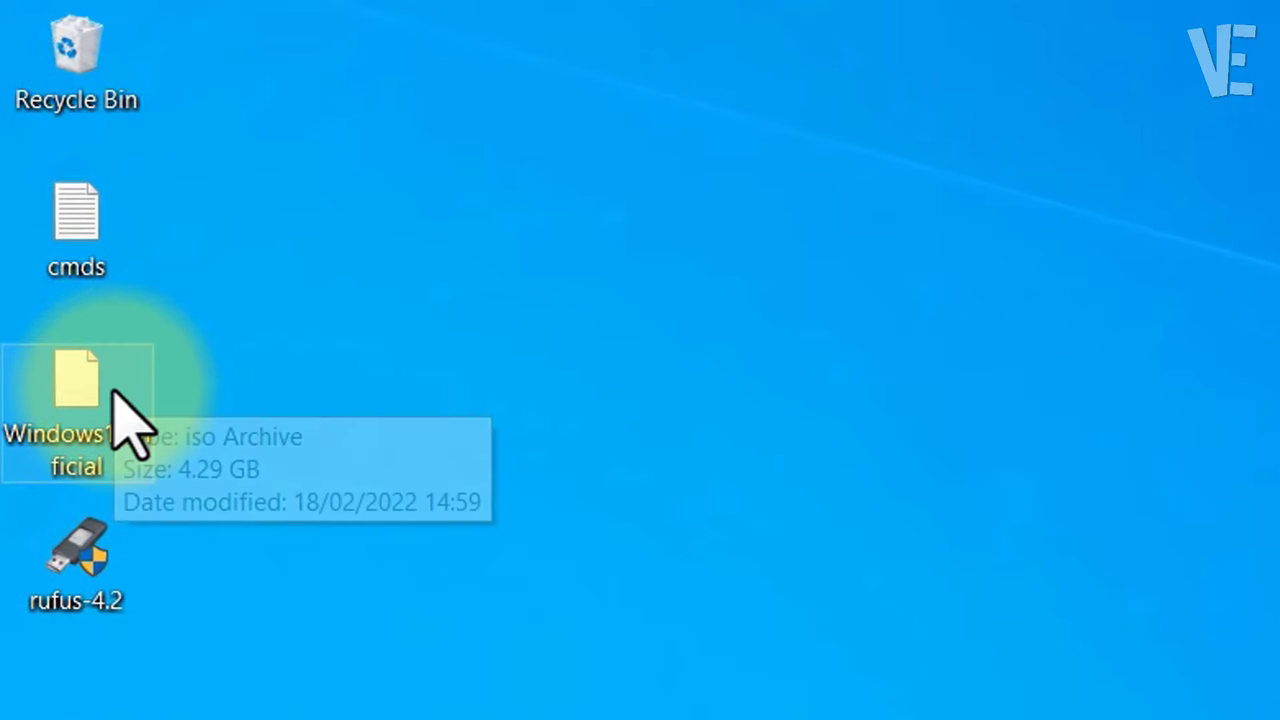
pyautogui.rightClick(46, 160)
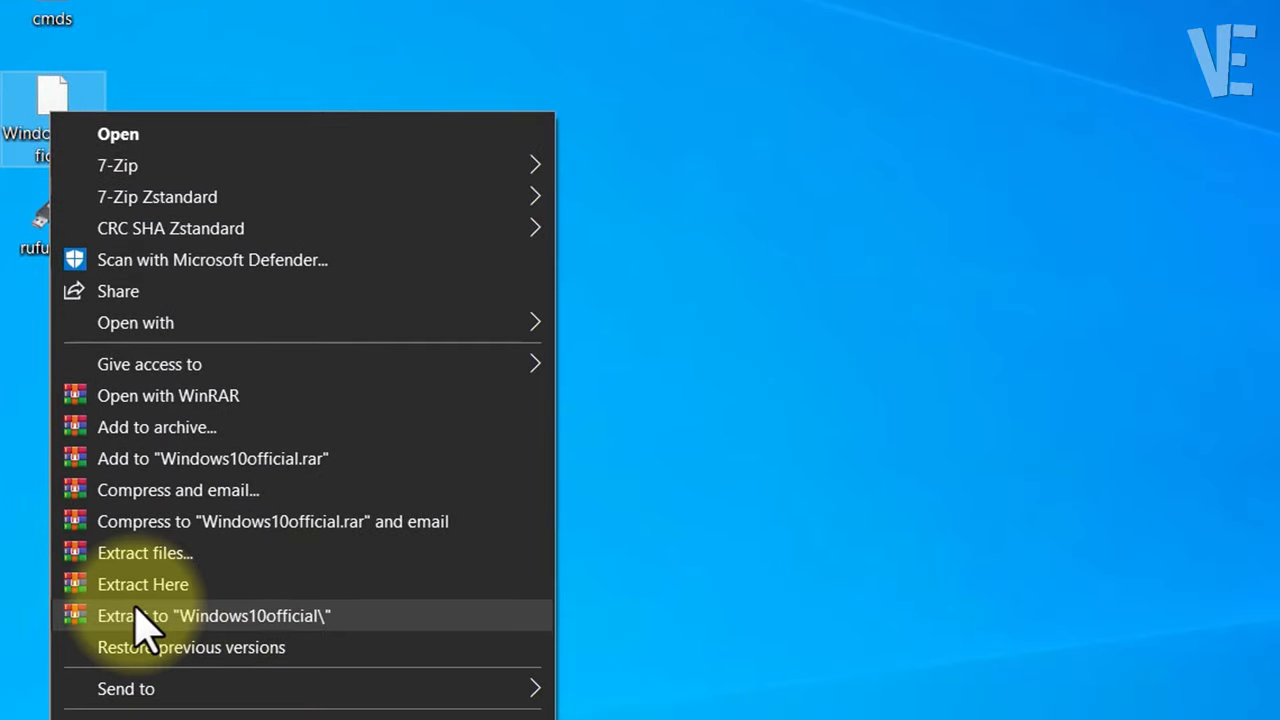
pyautogui.click(172, 618)
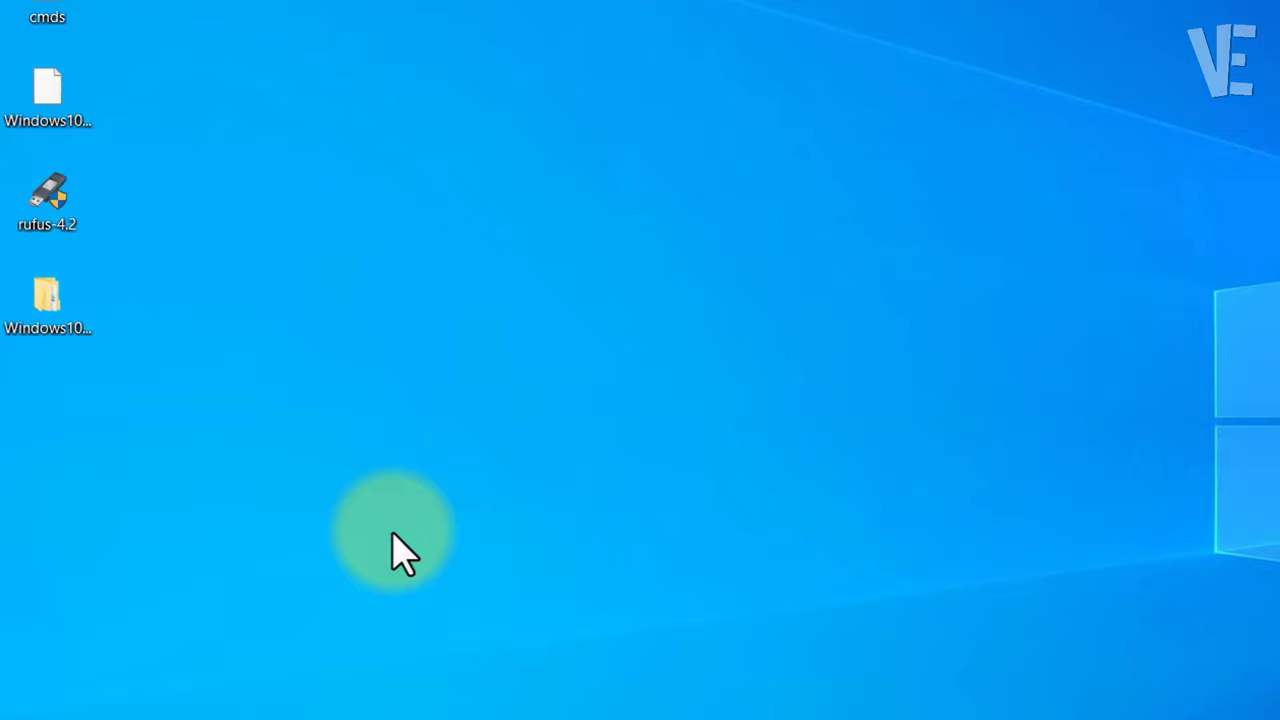
# - Delete the autorun file from the extracted Windows10official folder and minimize the folder window
pyautogui.doubleClick(51, 306)
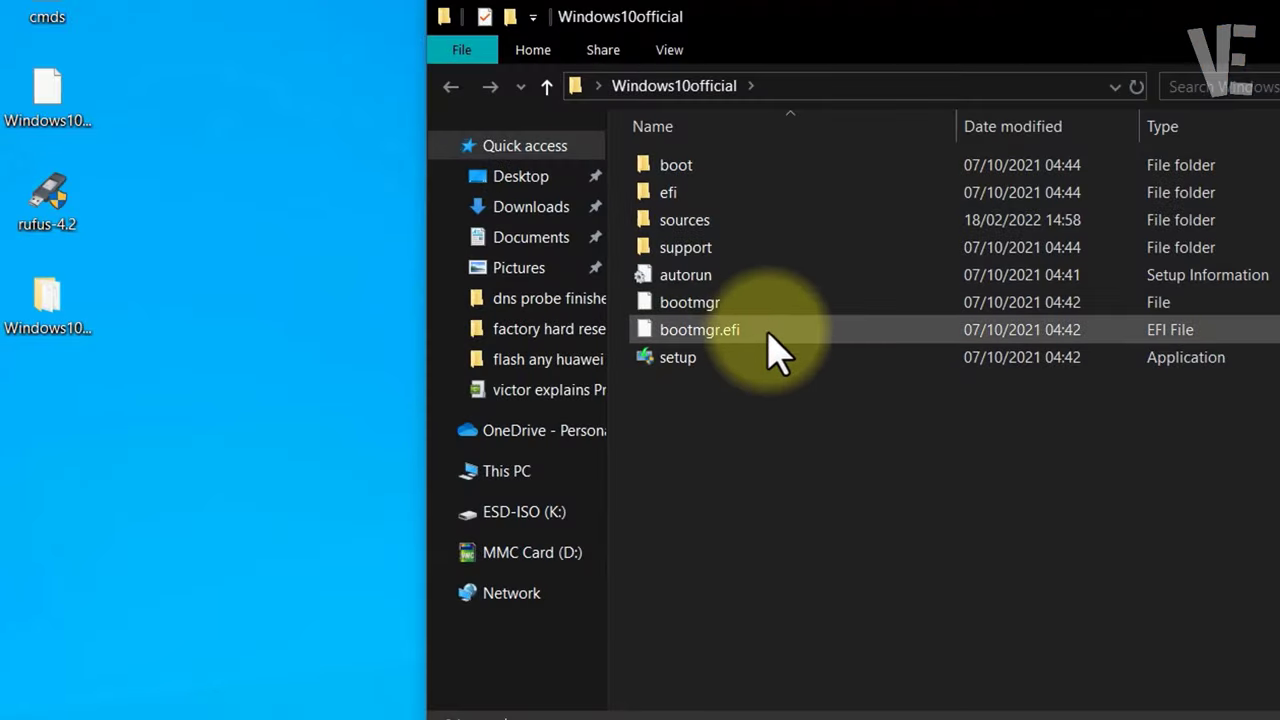
pyautogui.click(736, 300)
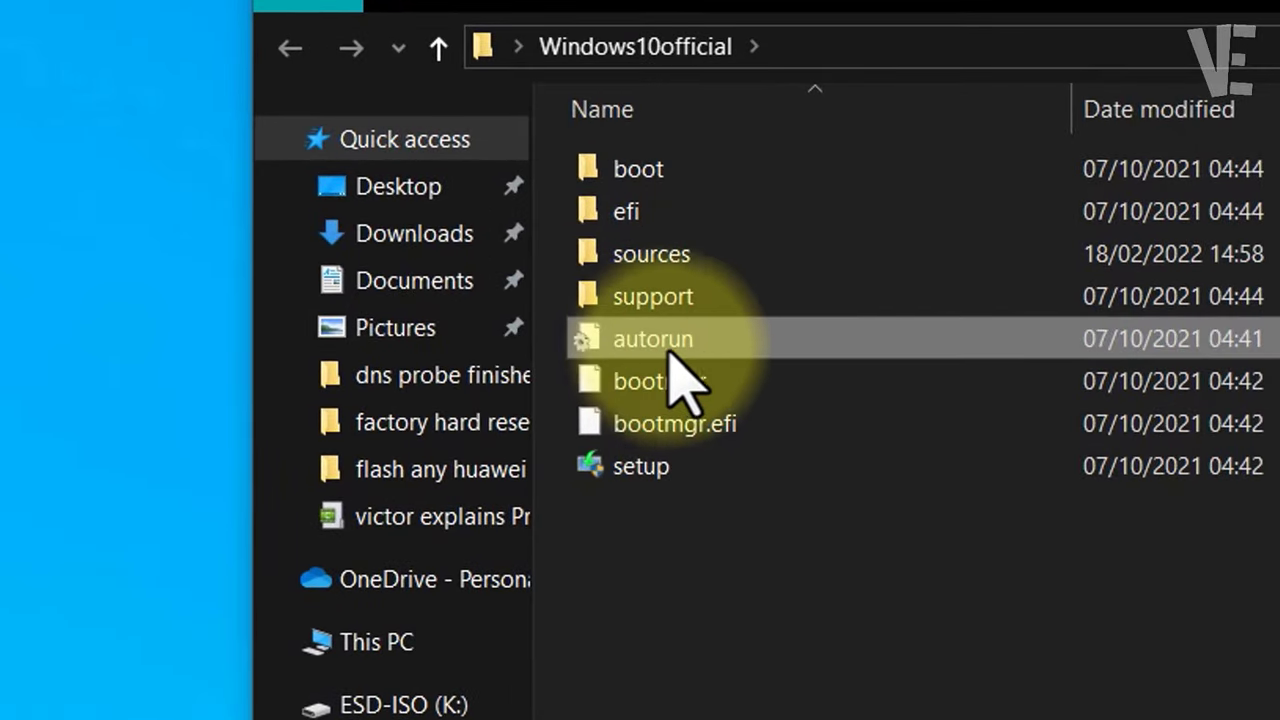
pyautogui.rightClick(722, 337)
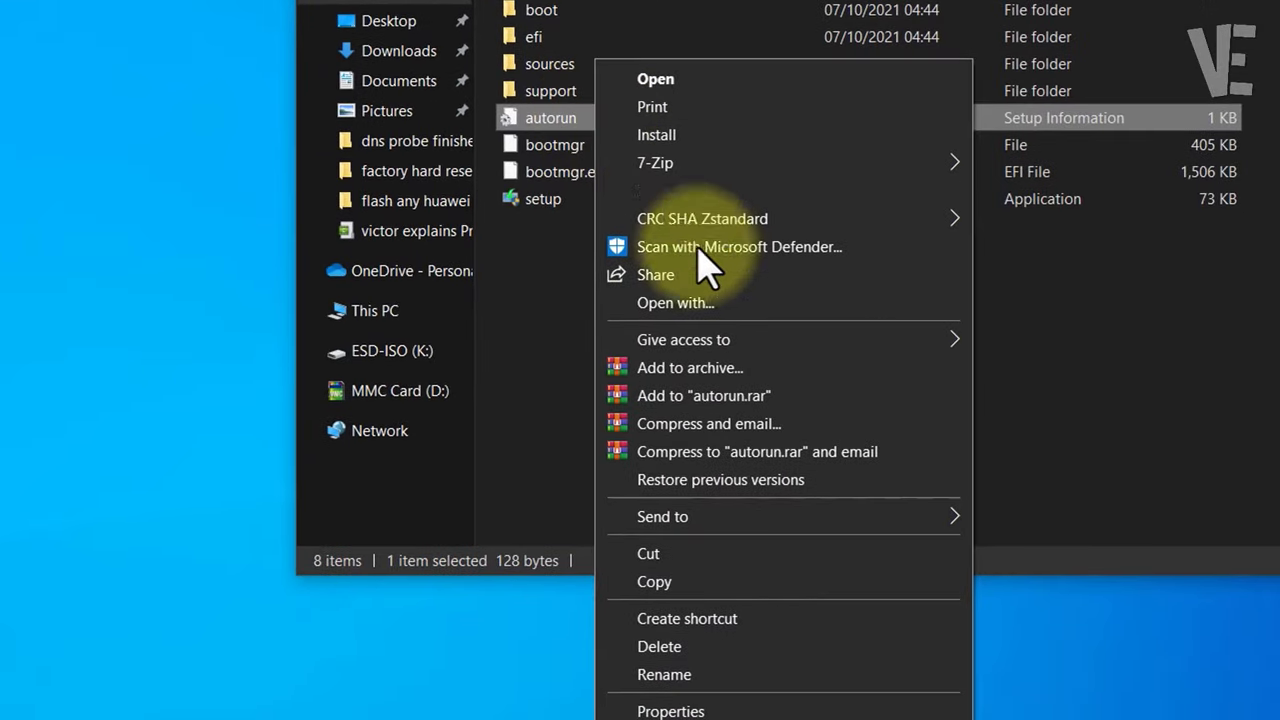
pyautogui.click(659, 647)
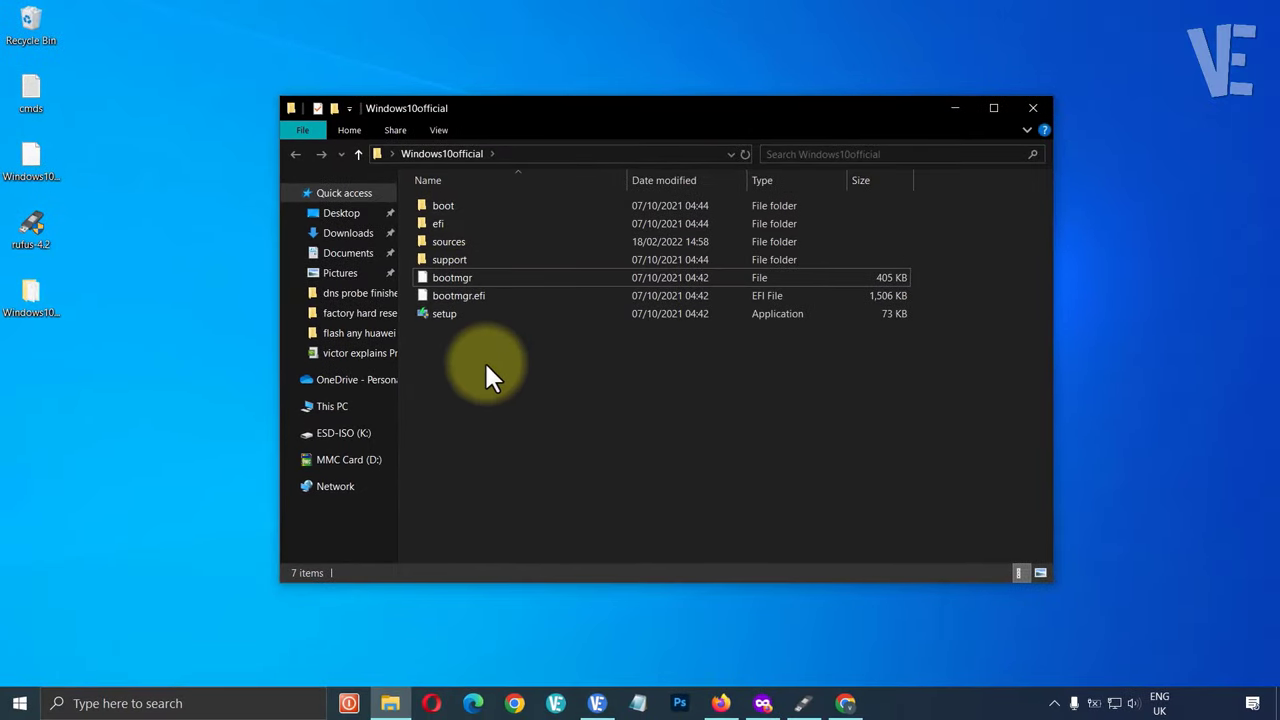
pyautogui.click(955, 108)
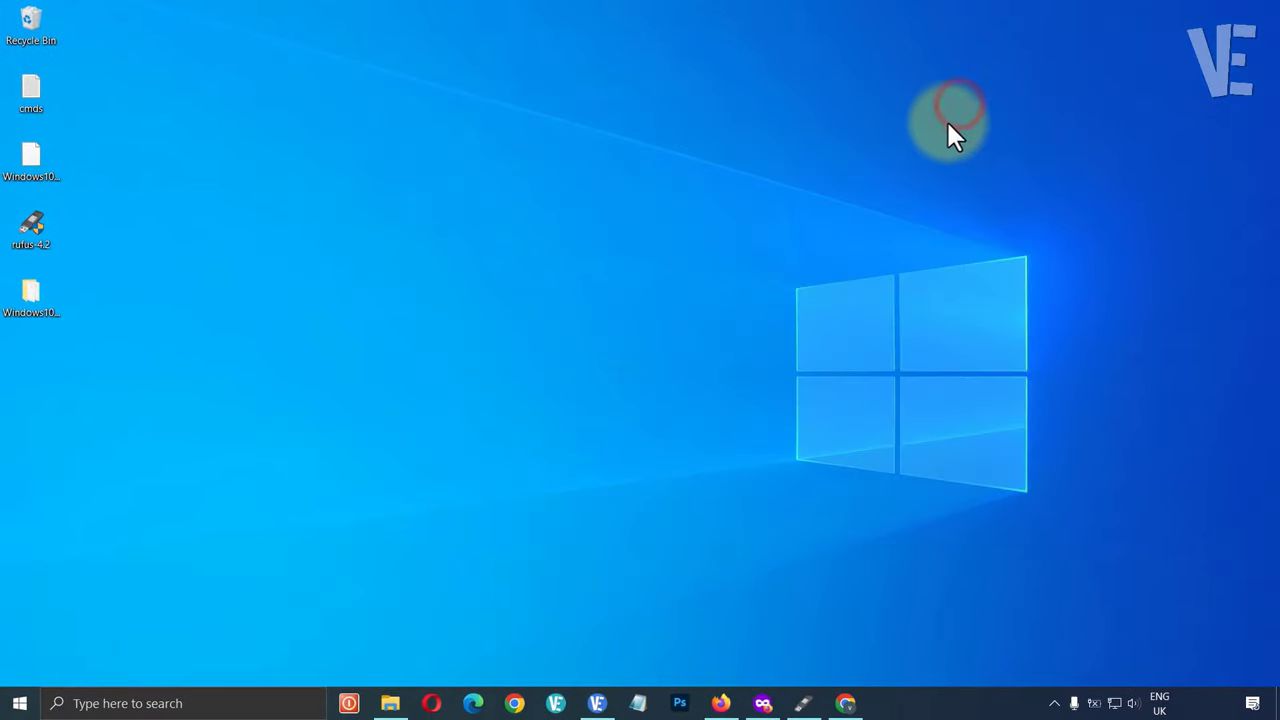
# - Switch to Chrome, search Google for "download winarchiver" and open the WinArchiver download page
pyautogui.click(845, 705)
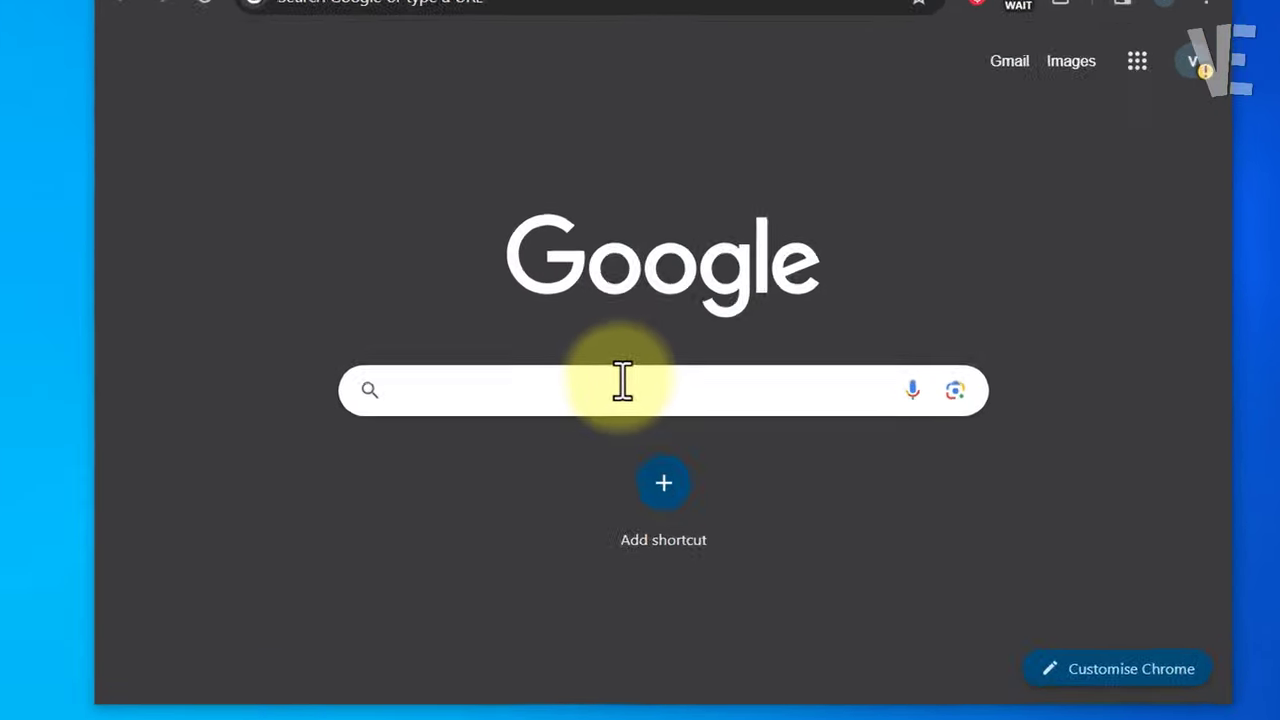
pyautogui.click(636, 383)
pyautogui.write('dow')
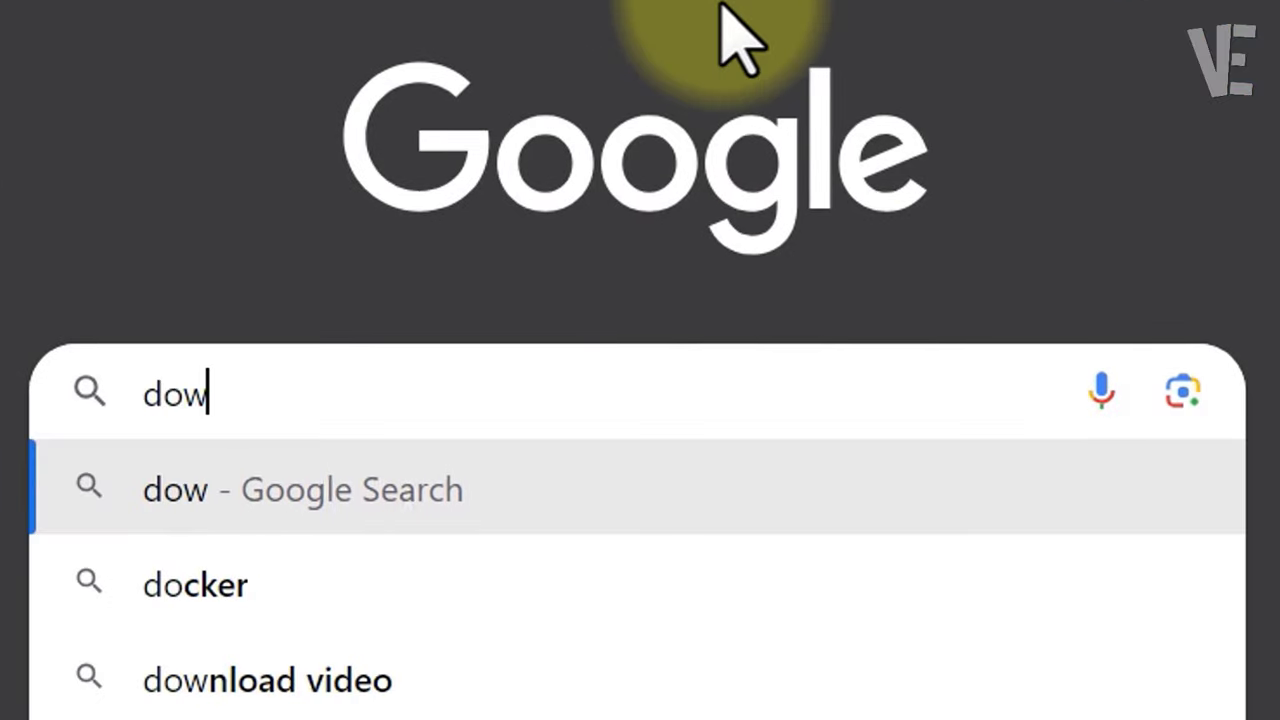
pyautogui.write('nload win archiver')
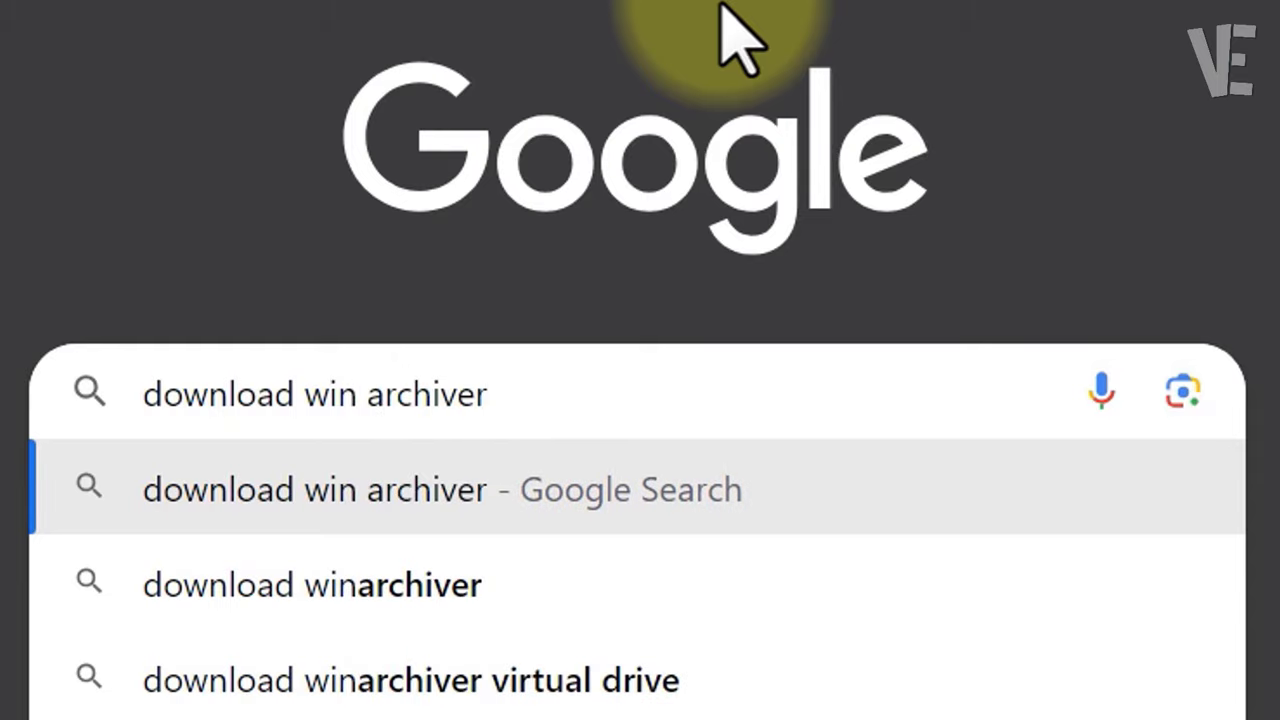
pyautogui.click(284, 588)
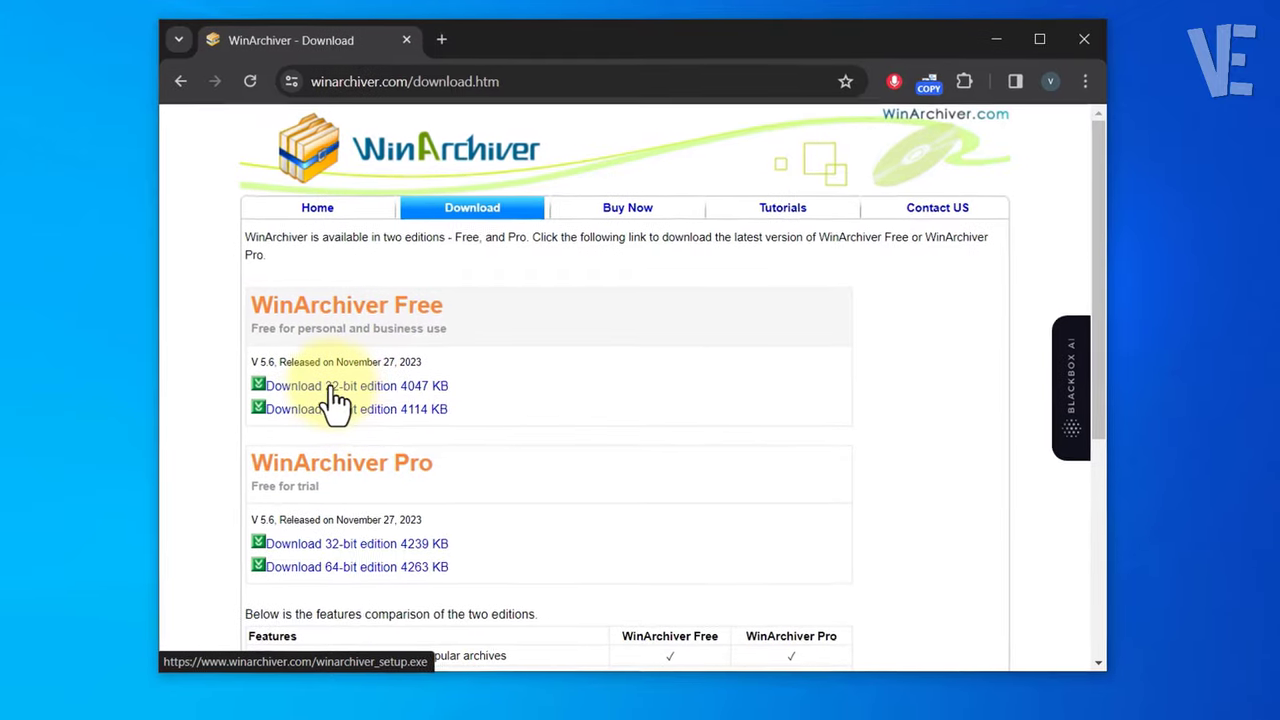
# - Look up the system type in the About your PC settings and return to the WinArchiver download page
pyautogui.click(180, 704)
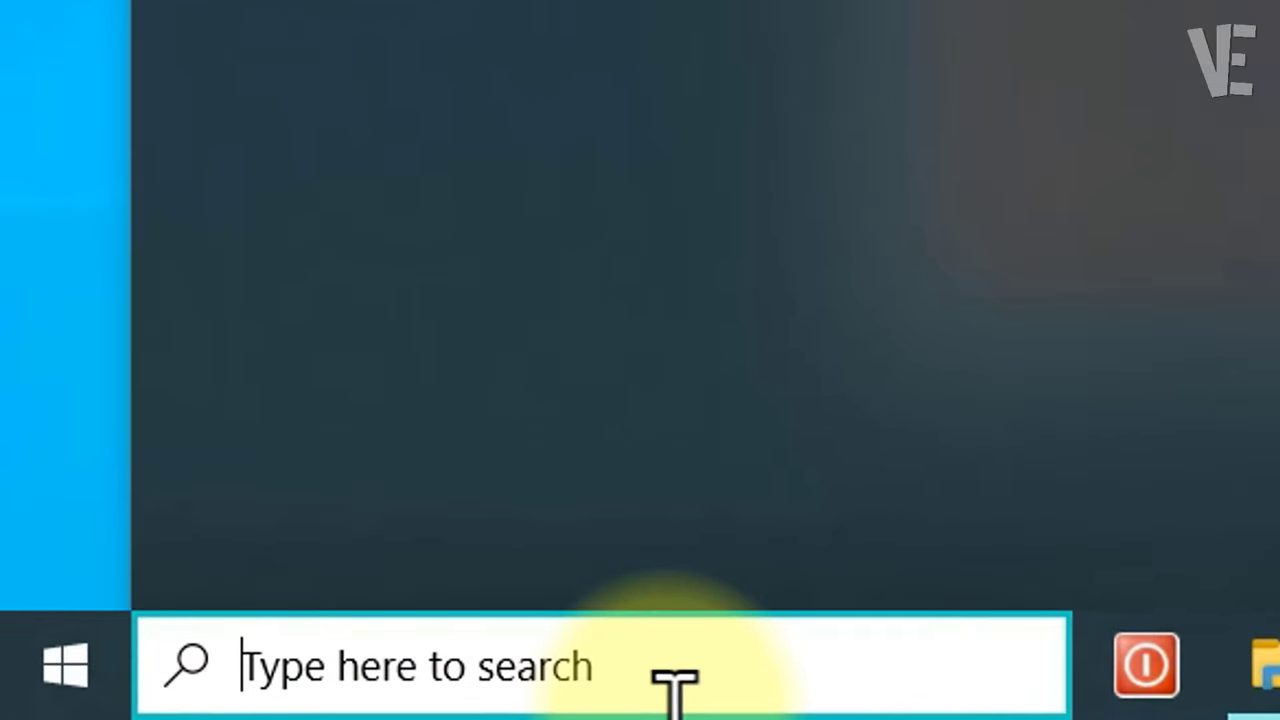
pyautogui.write('about your pc')
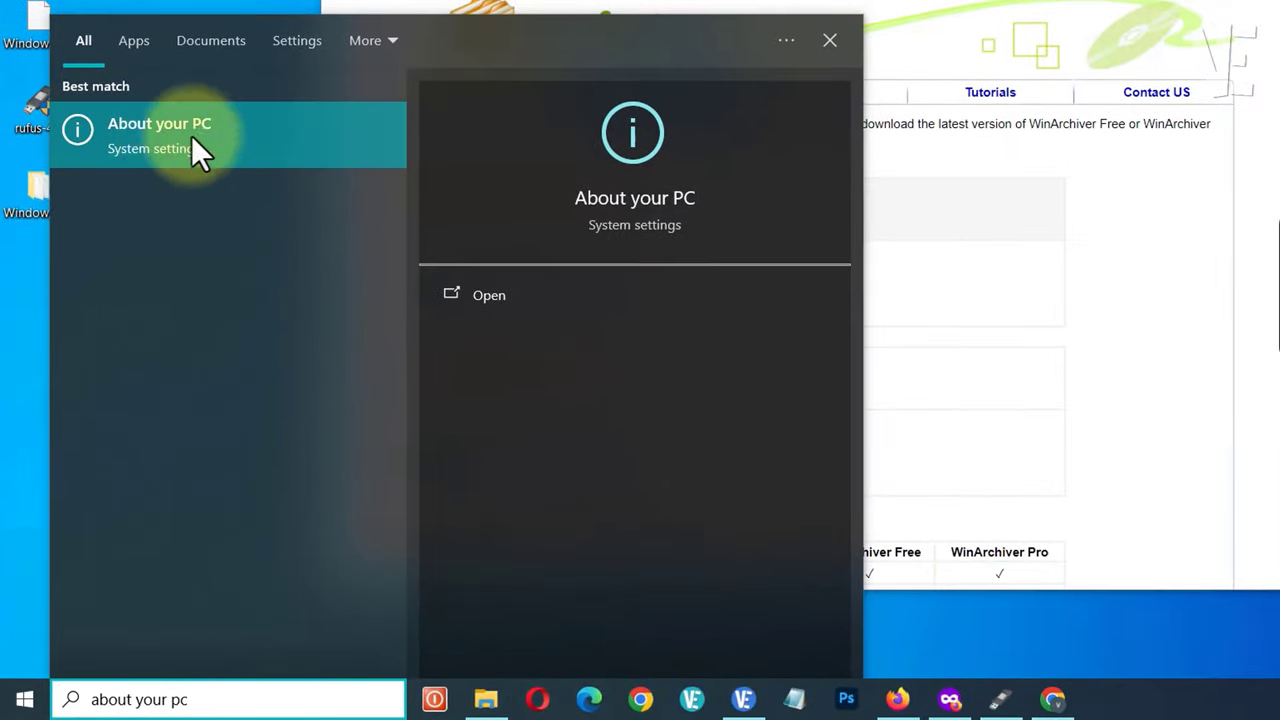
pyautogui.click(181, 138)
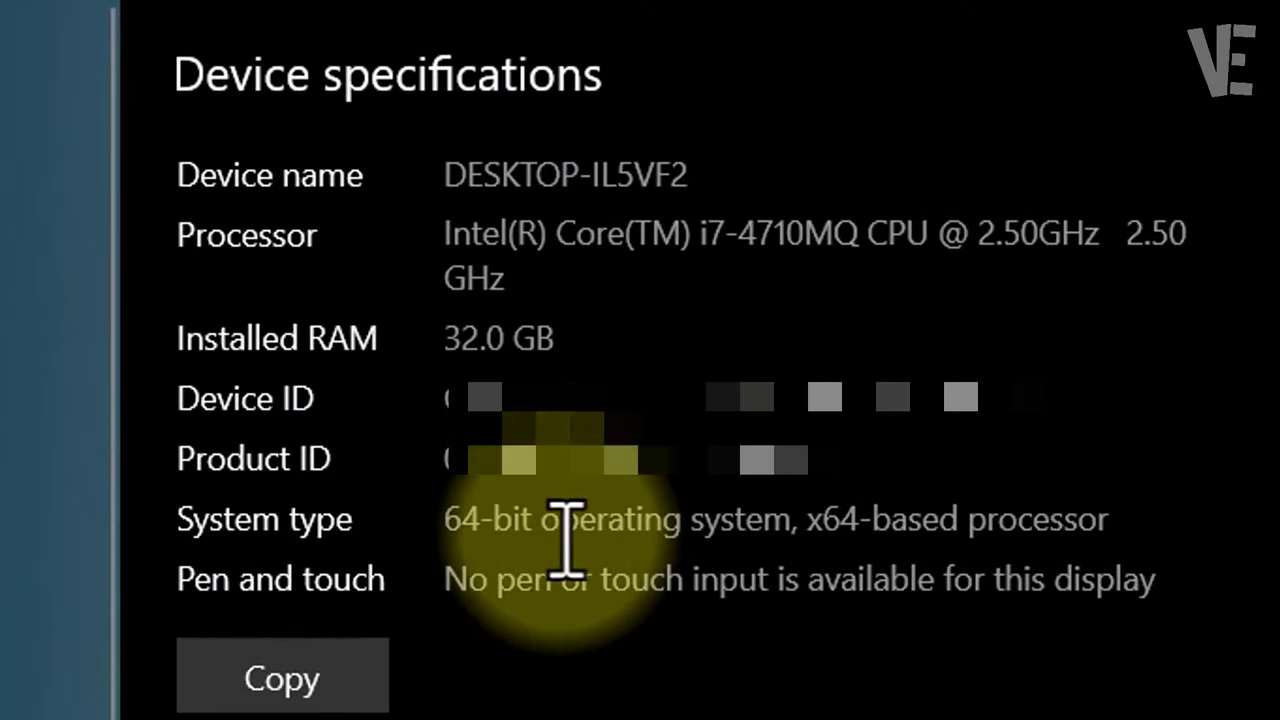
pyautogui.moveTo(545, 530); pyautogui.dragTo(443, 531)
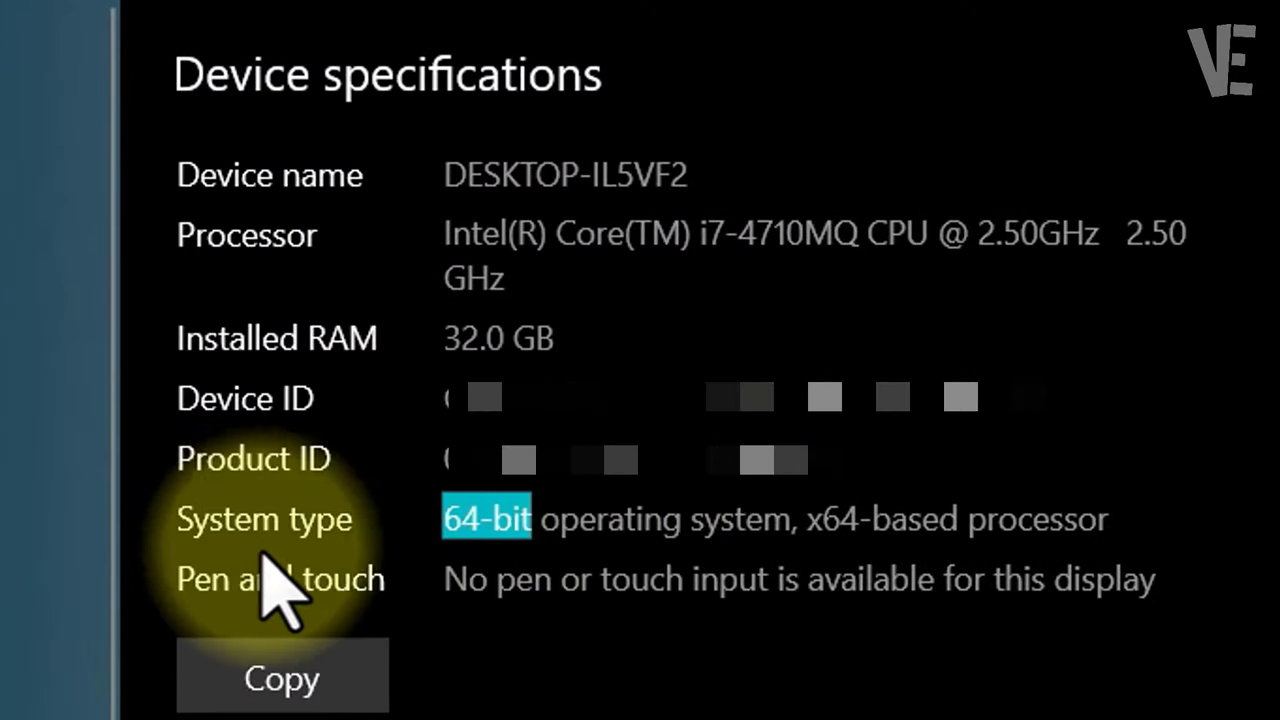
pyautogui.click(508, 528)
pyautogui.moveTo(521, 522); pyautogui.dragTo(390, 520)
pyautogui.click(484, 523)
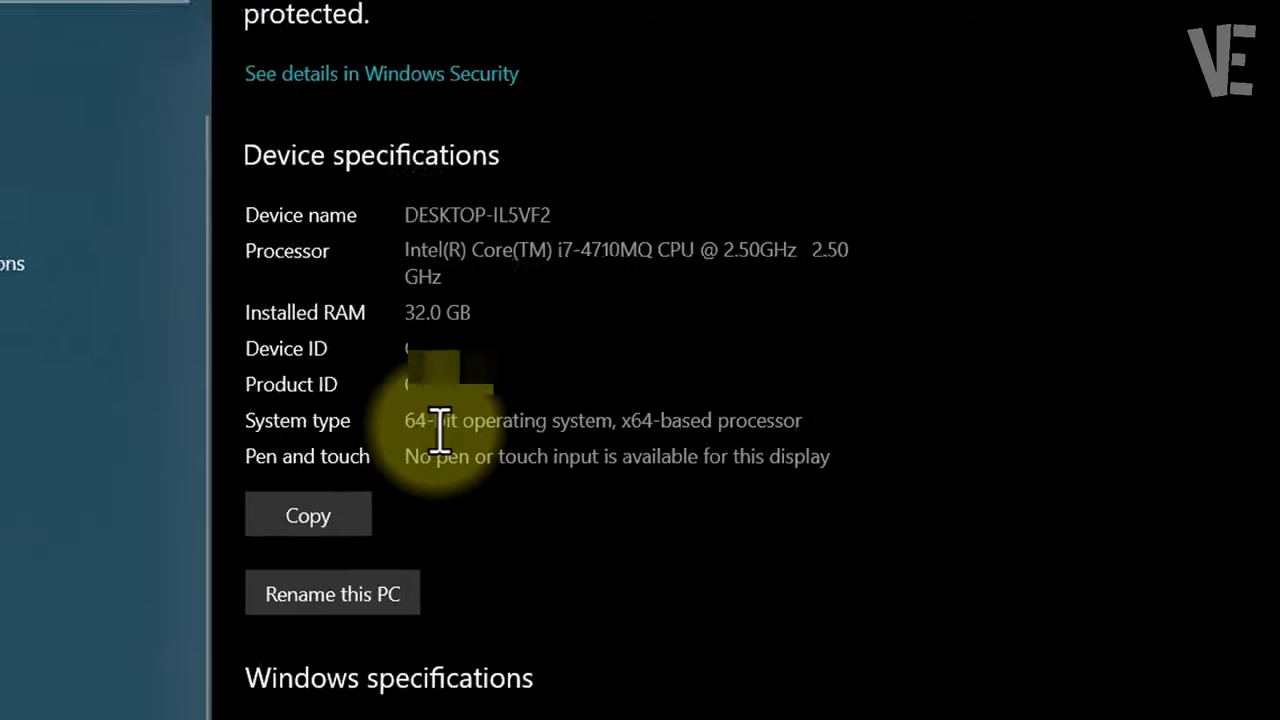
pyautogui.click(1187, 17)
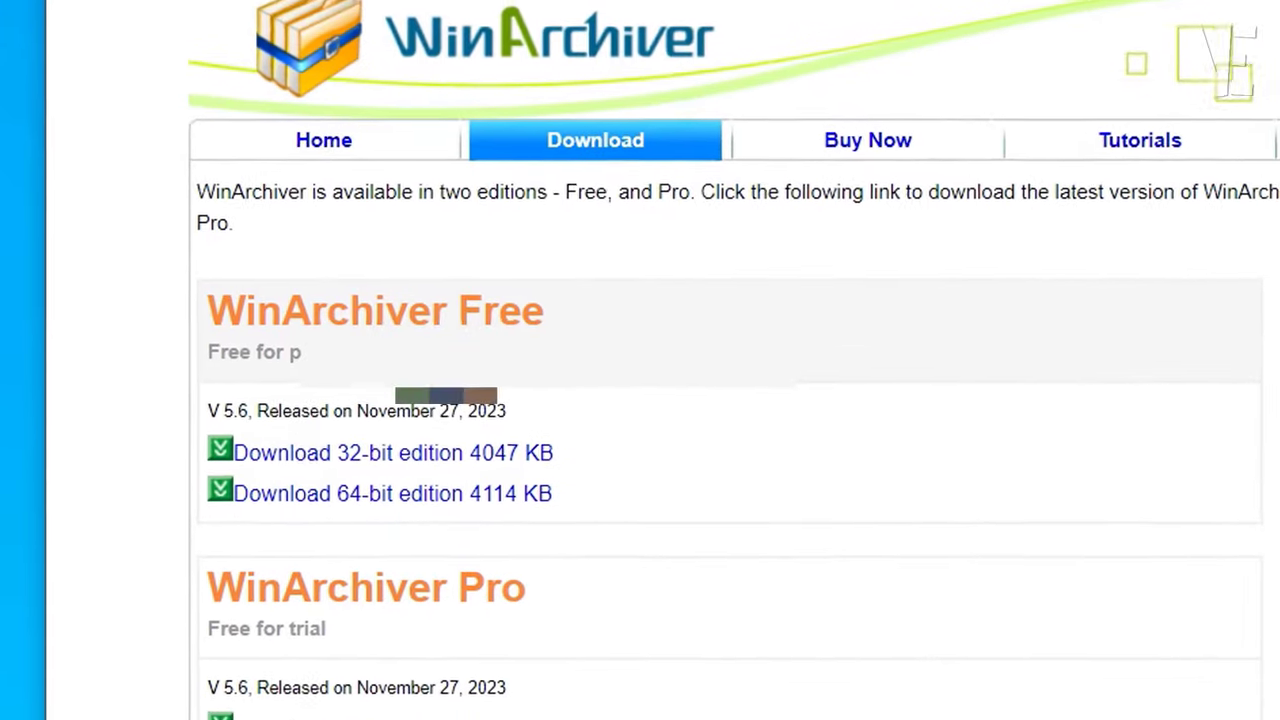
# - Download the 64-bit edition of WinArchiver Free to the Desktop as winarchiver_setup_x64.exe and close the browser
pyautogui.click(341, 505)
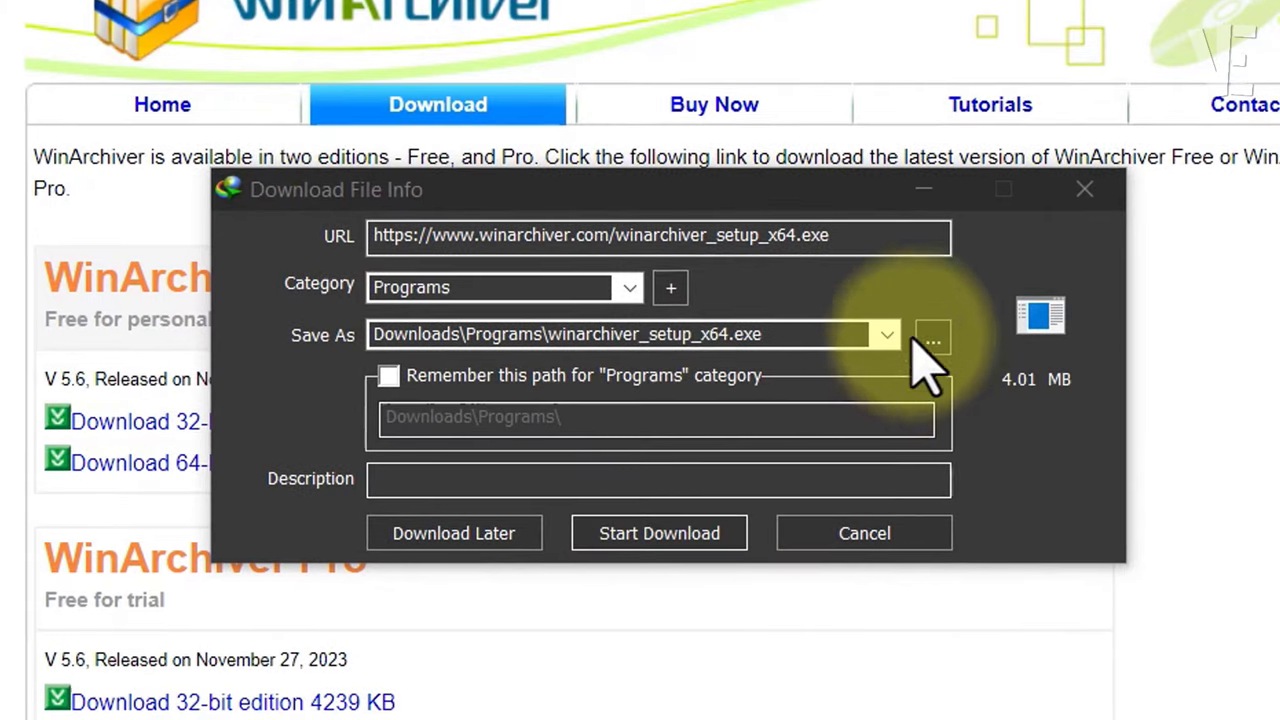
pyautogui.click(931, 338)
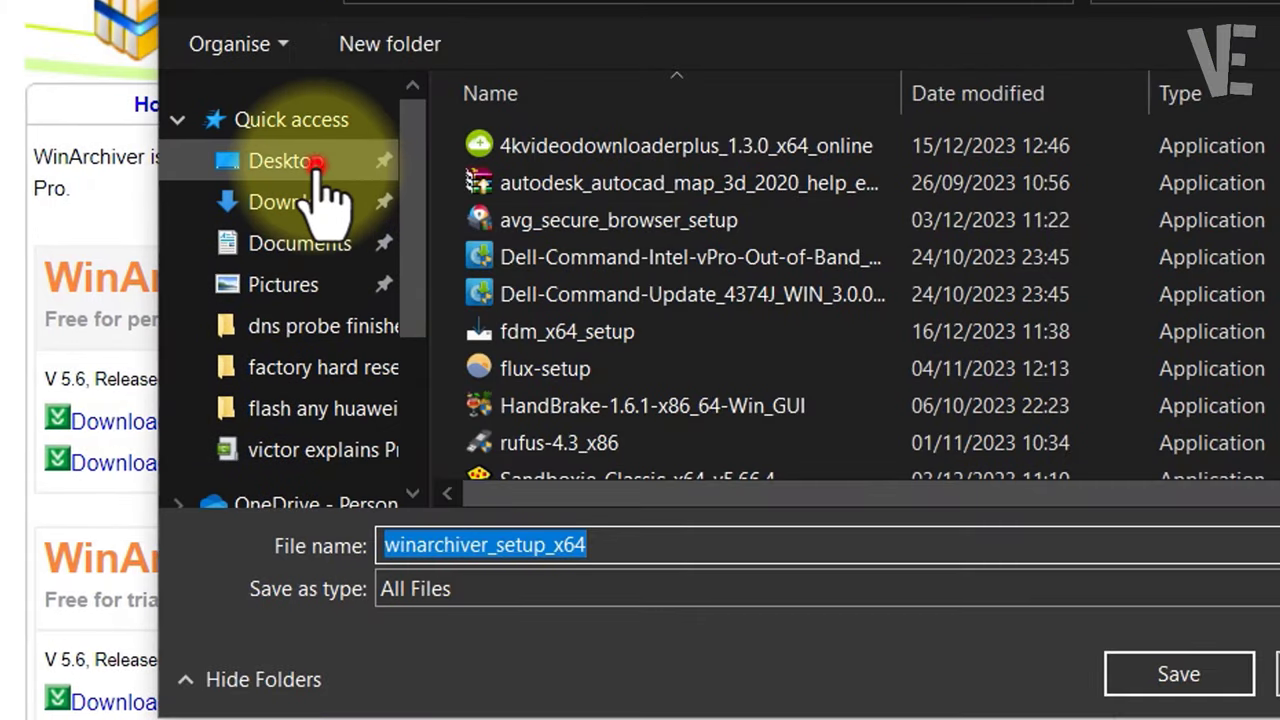
pyautogui.click(315, 163)
pyautogui.click(1179, 674)
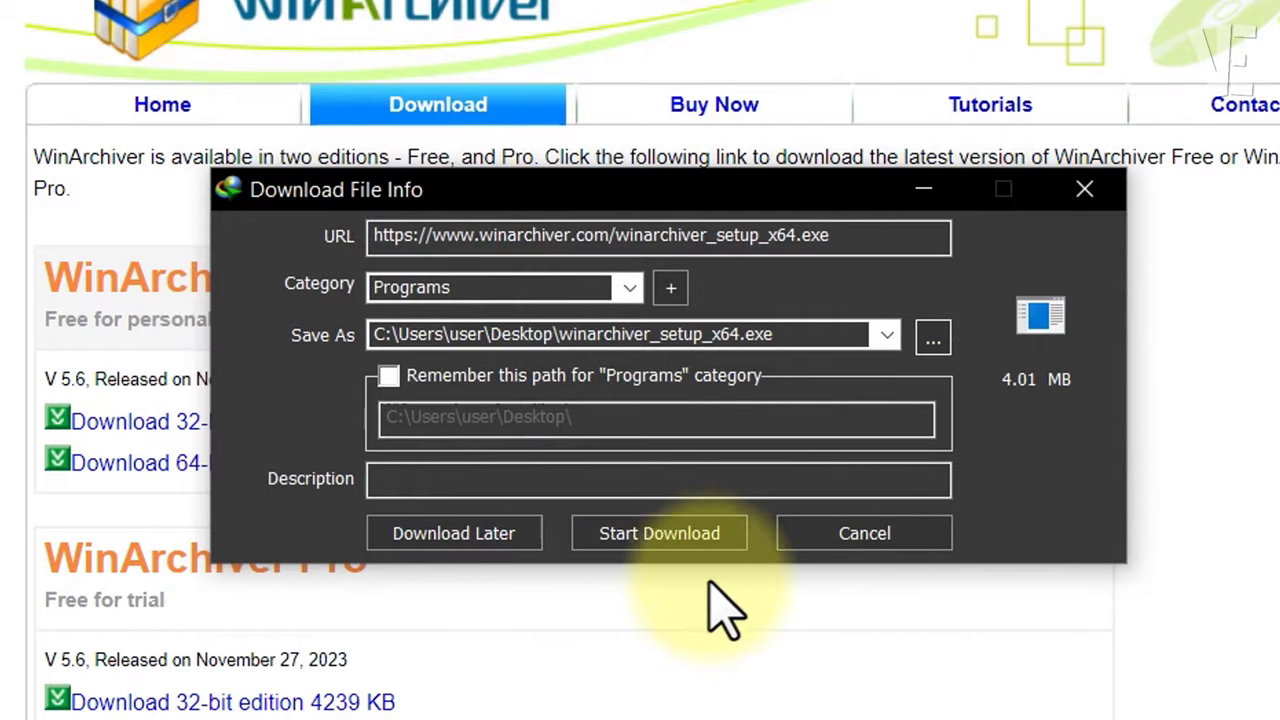
pyautogui.click(688, 540)
pyautogui.click(943, 490)
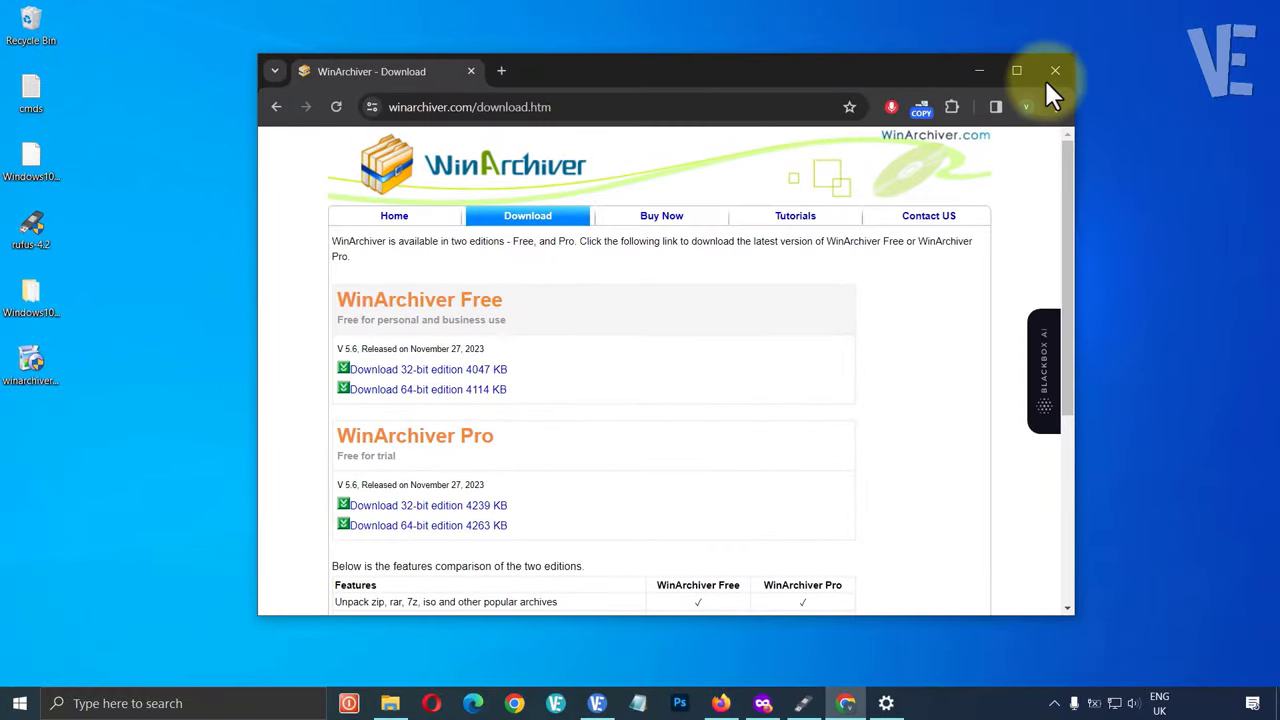
pyautogui.click(1055, 71)
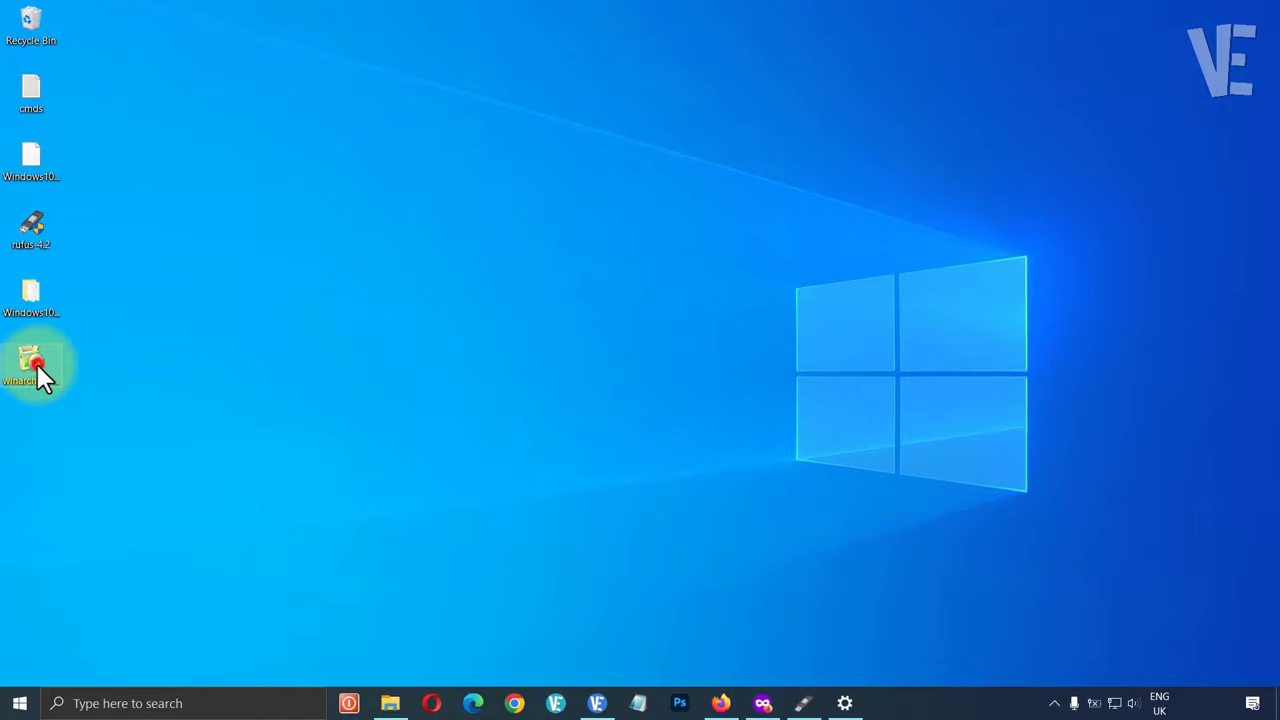
# - Install WinArchiver 5.6 from the downloaded setup file with the default options and close the web page it opens
pyautogui.doubleClick(37, 364)
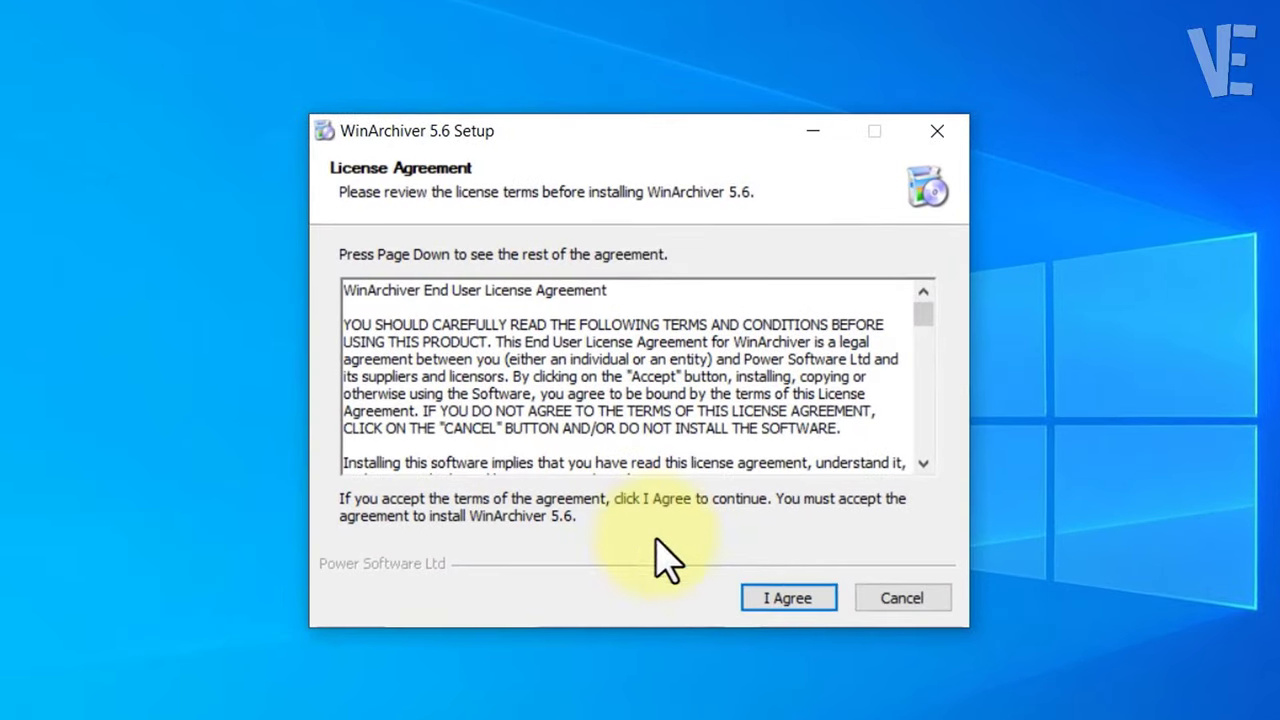
pyautogui.click(760, 600)
pyautogui.click(760, 600)
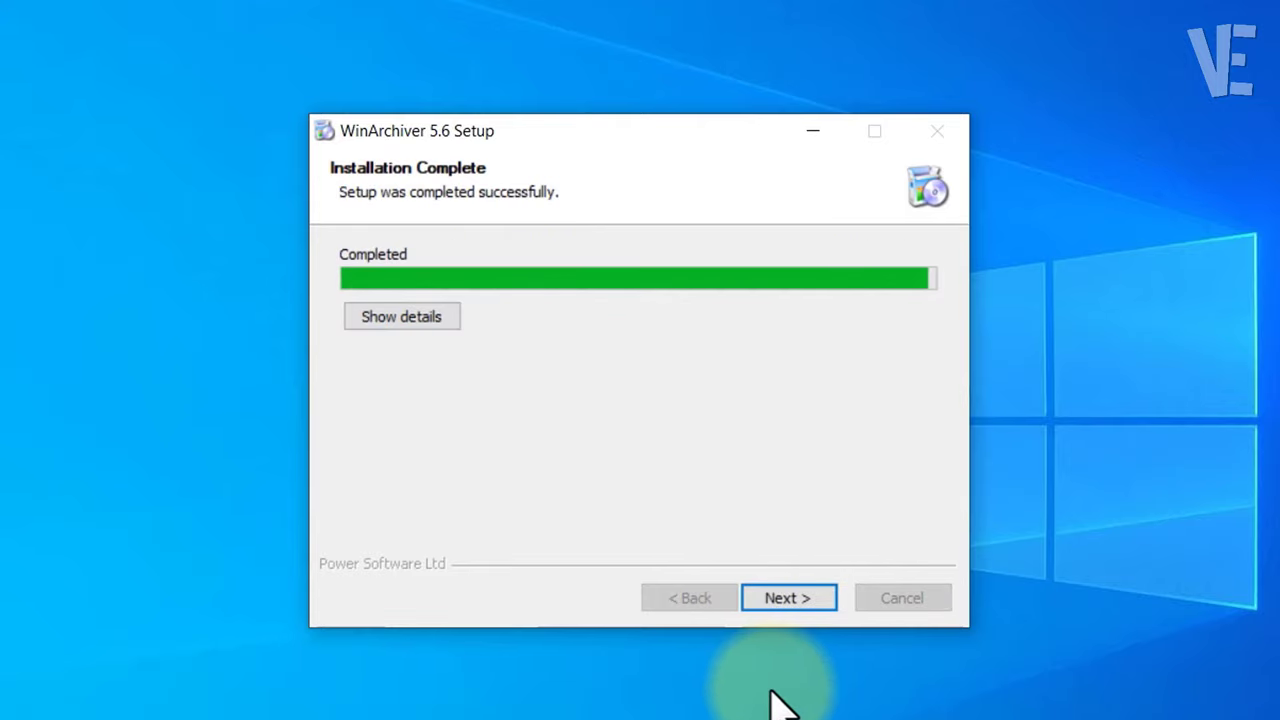
pyautogui.click(792, 598)
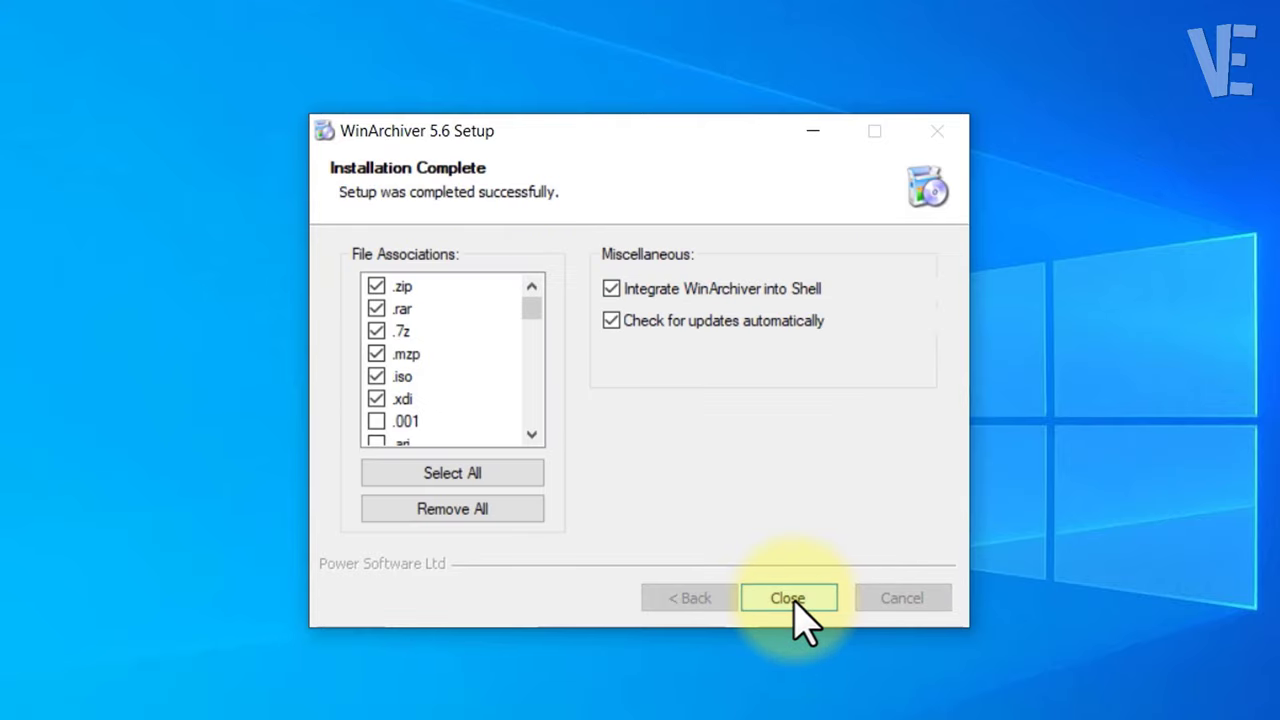
pyautogui.click(795, 601)
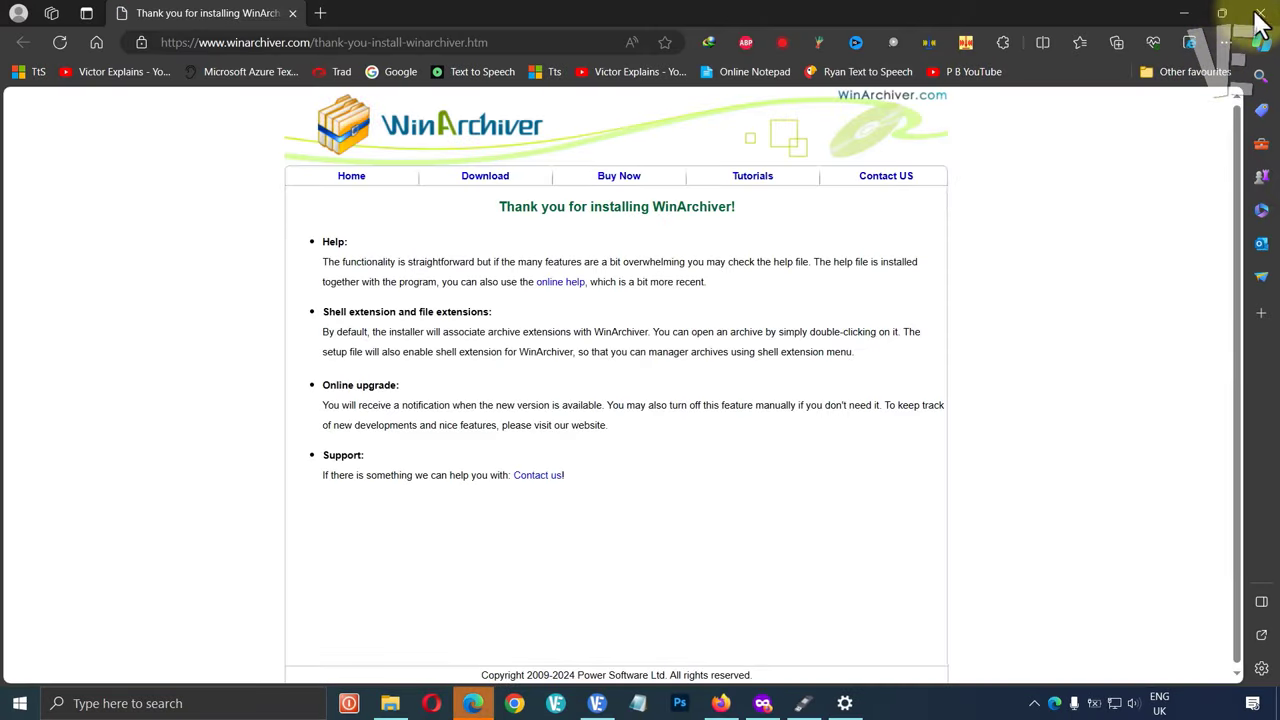
pyautogui.click(1262, 8)
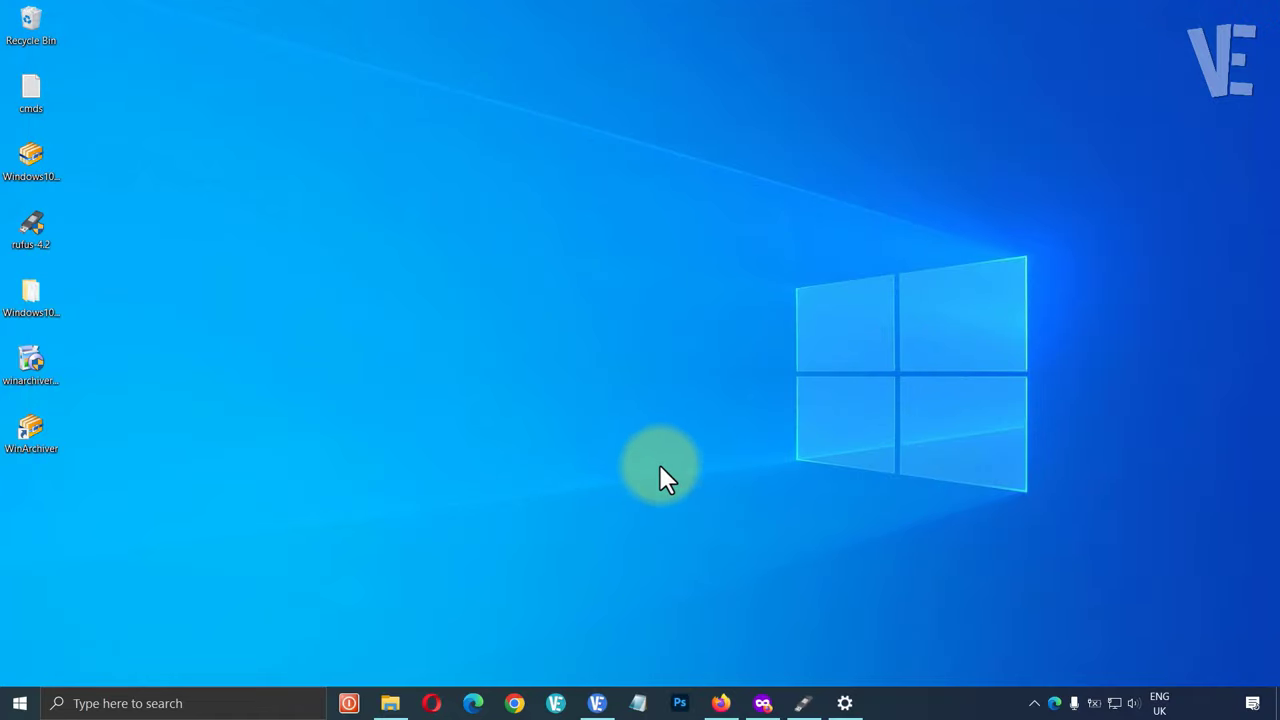
# - Add all files and folders in the extracted Windows10official folder to a new WinArchiver archive
pyautogui.doubleClick(31, 299)
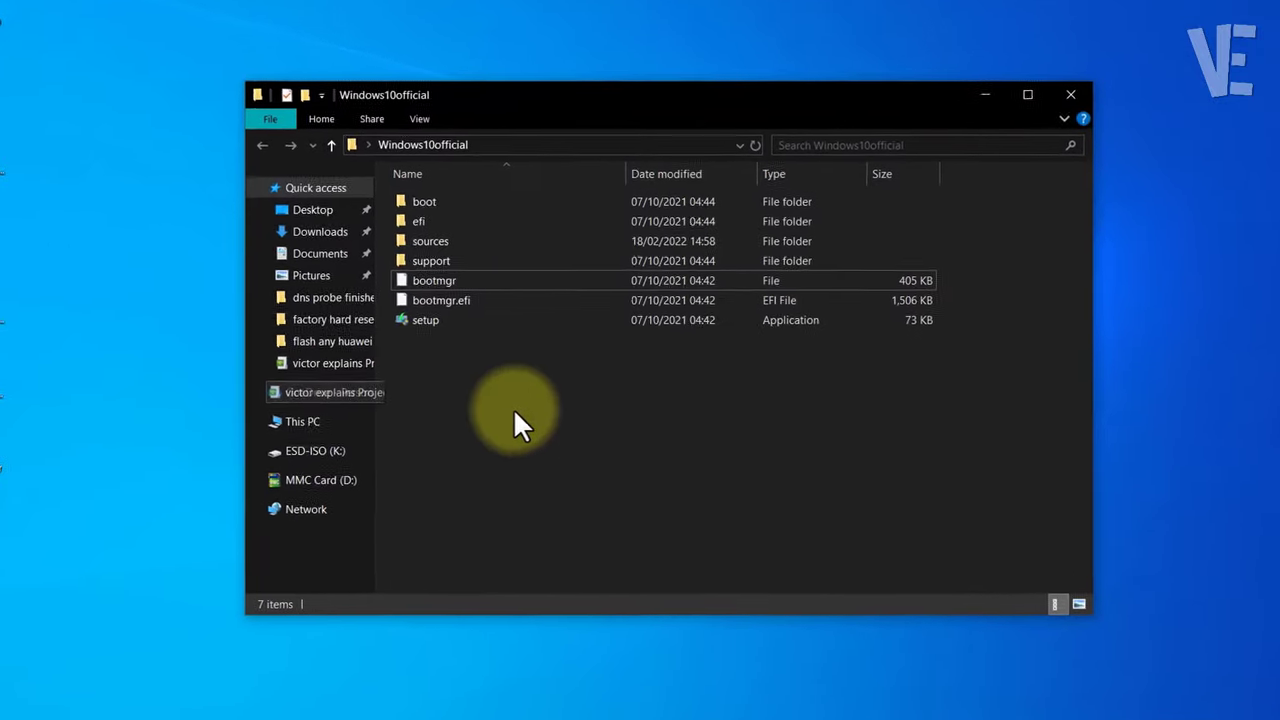
pyautogui.moveTo(533, 422); pyautogui.dragTo(440, 204)
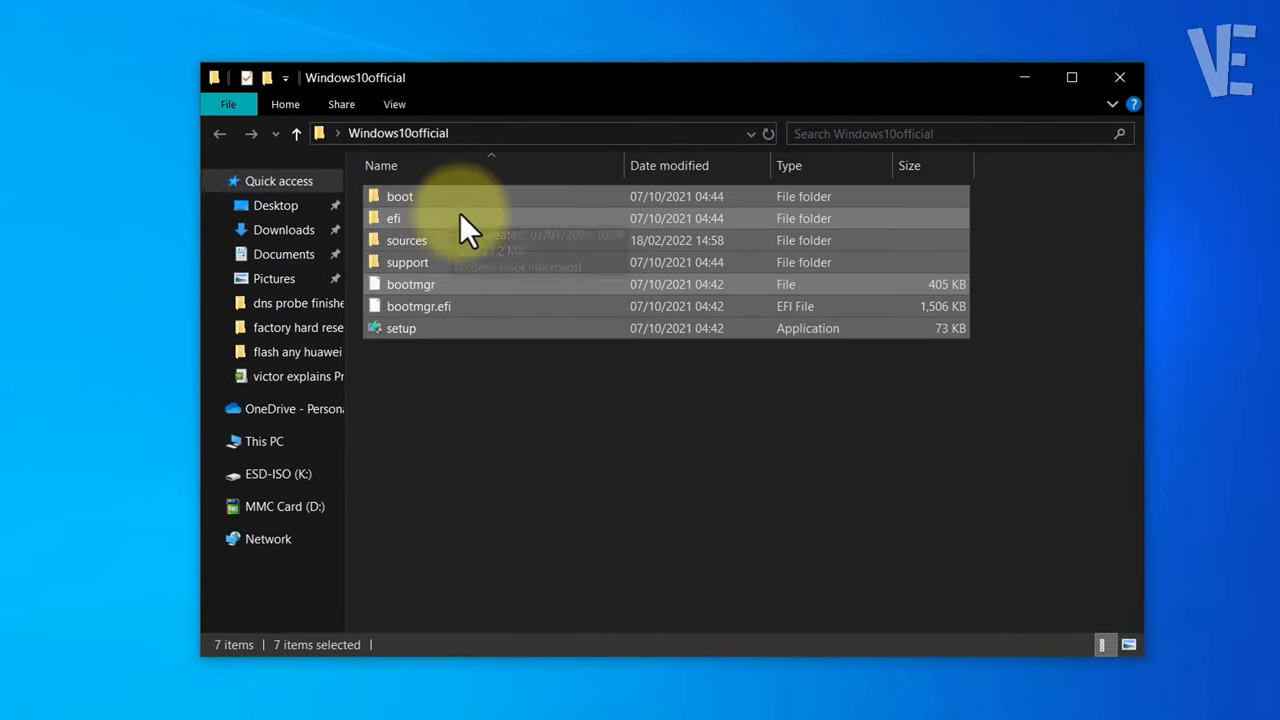
pyautogui.rightClick(490, 228)
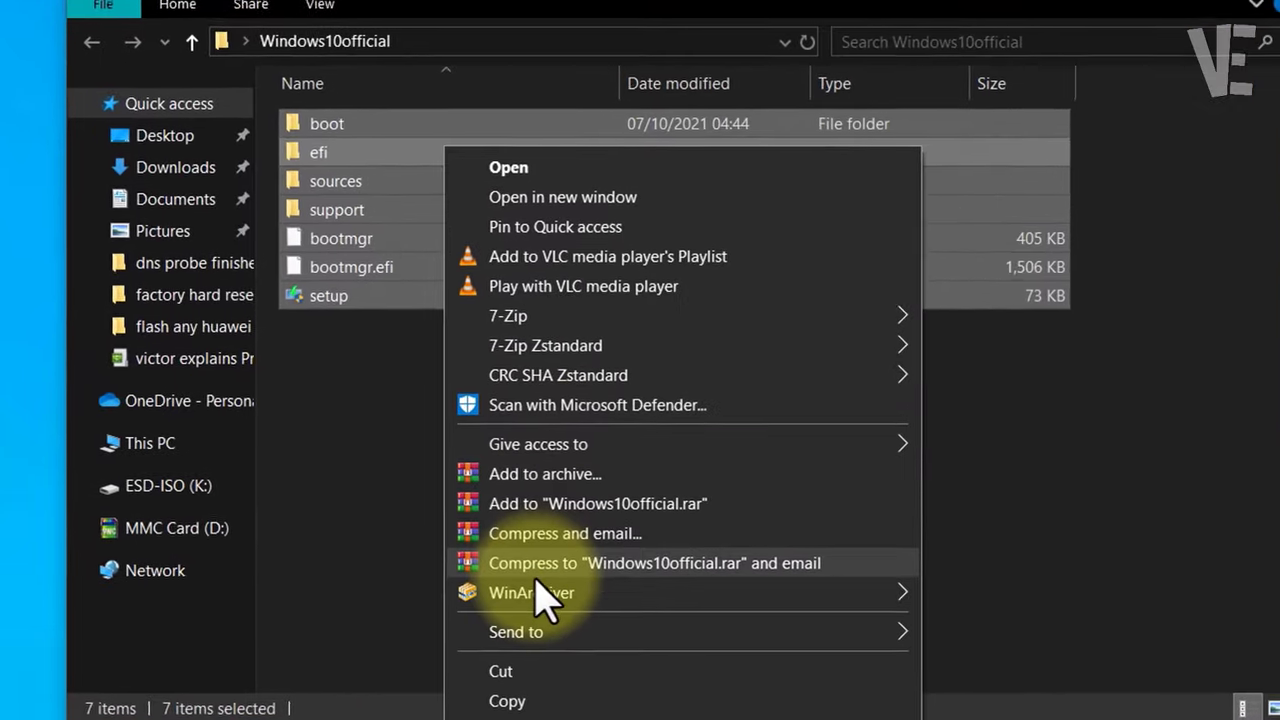
pyautogui.moveTo(544, 557)
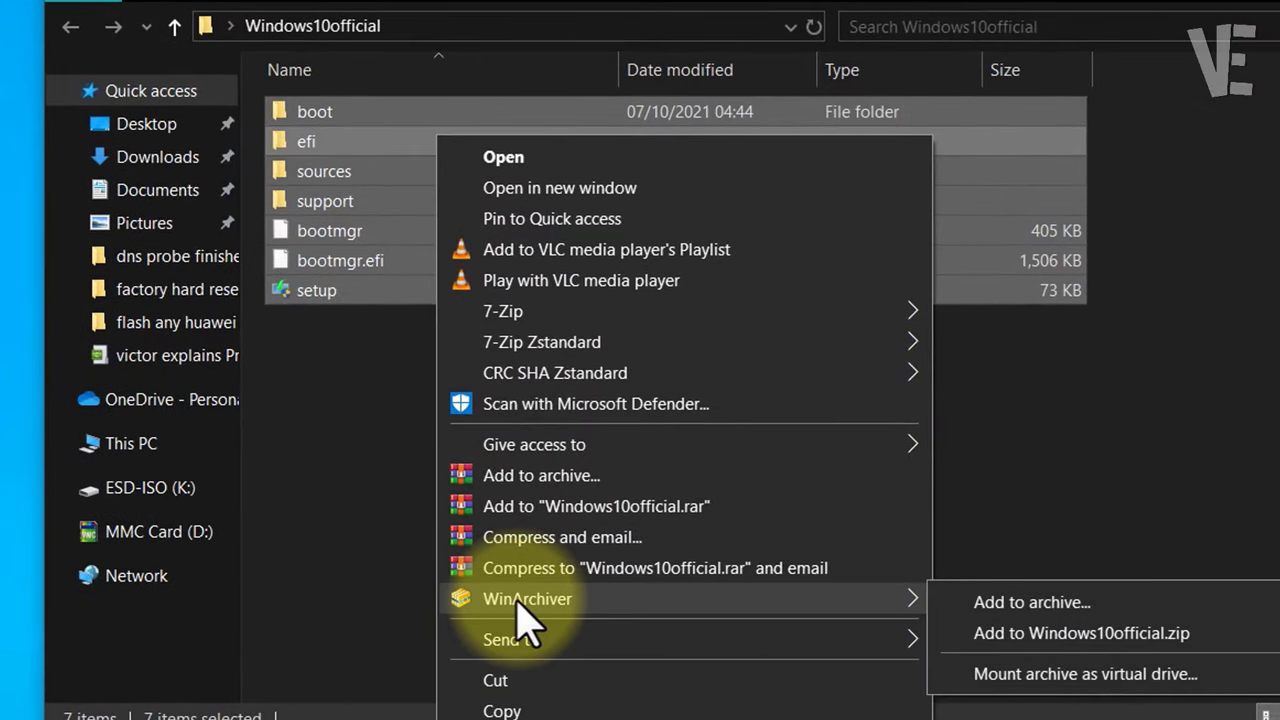
pyautogui.click(1030, 603)
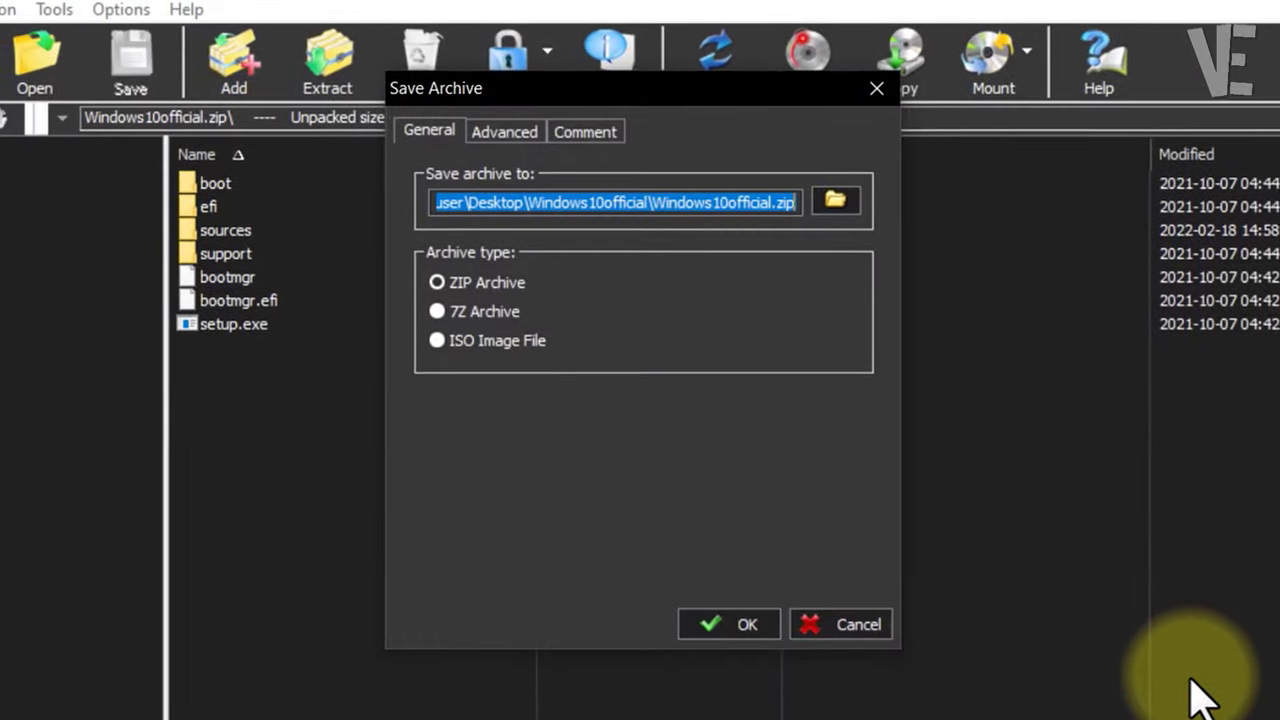
# - Save the archive to the Desktop as the ISO image file Windows10officialnew.iso, then close WinArchiver and the Windows10official folder window
pyautogui.click(482, 348)
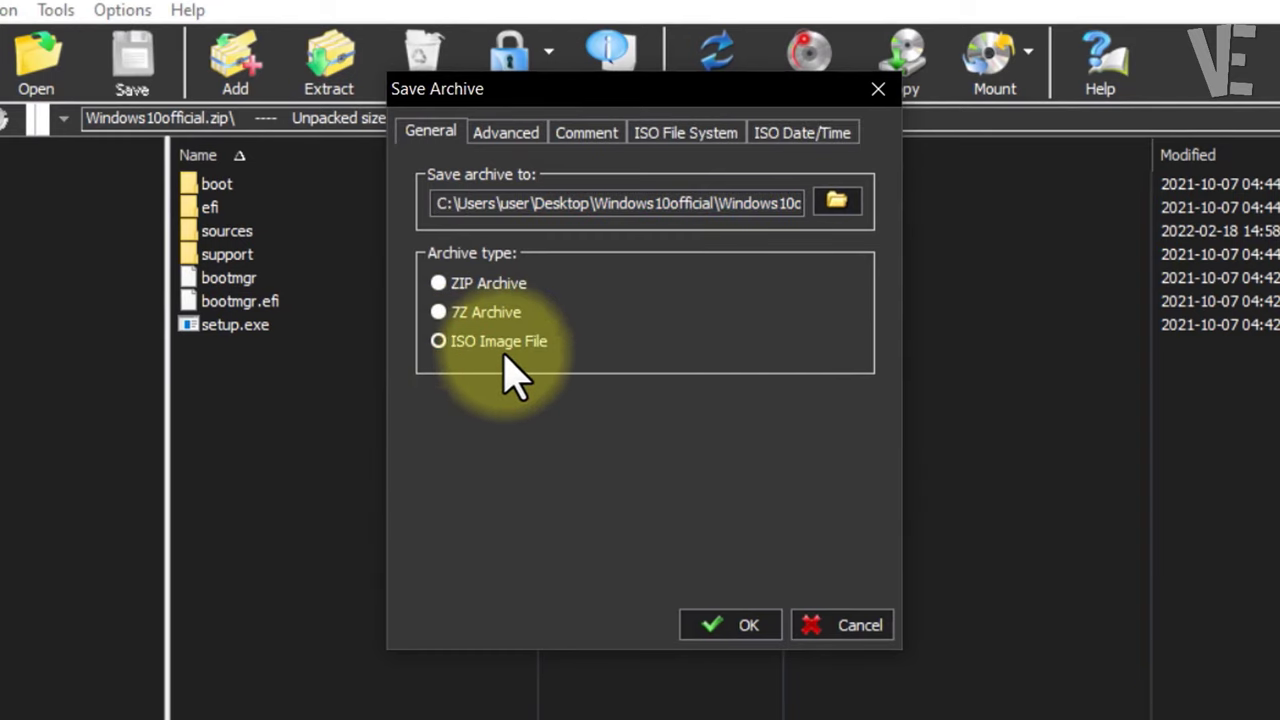
pyautogui.click(836, 202)
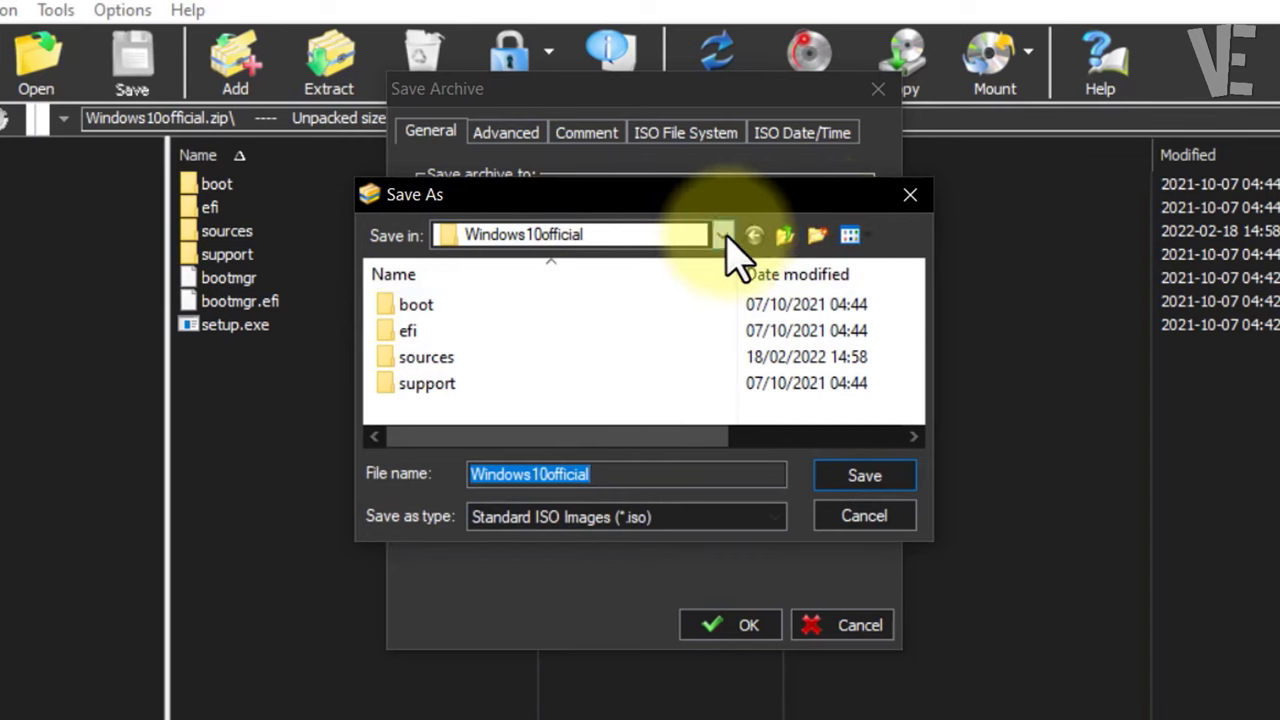
pyautogui.click(724, 236)
pyautogui.click(724, 236)
pyautogui.click(724, 236)
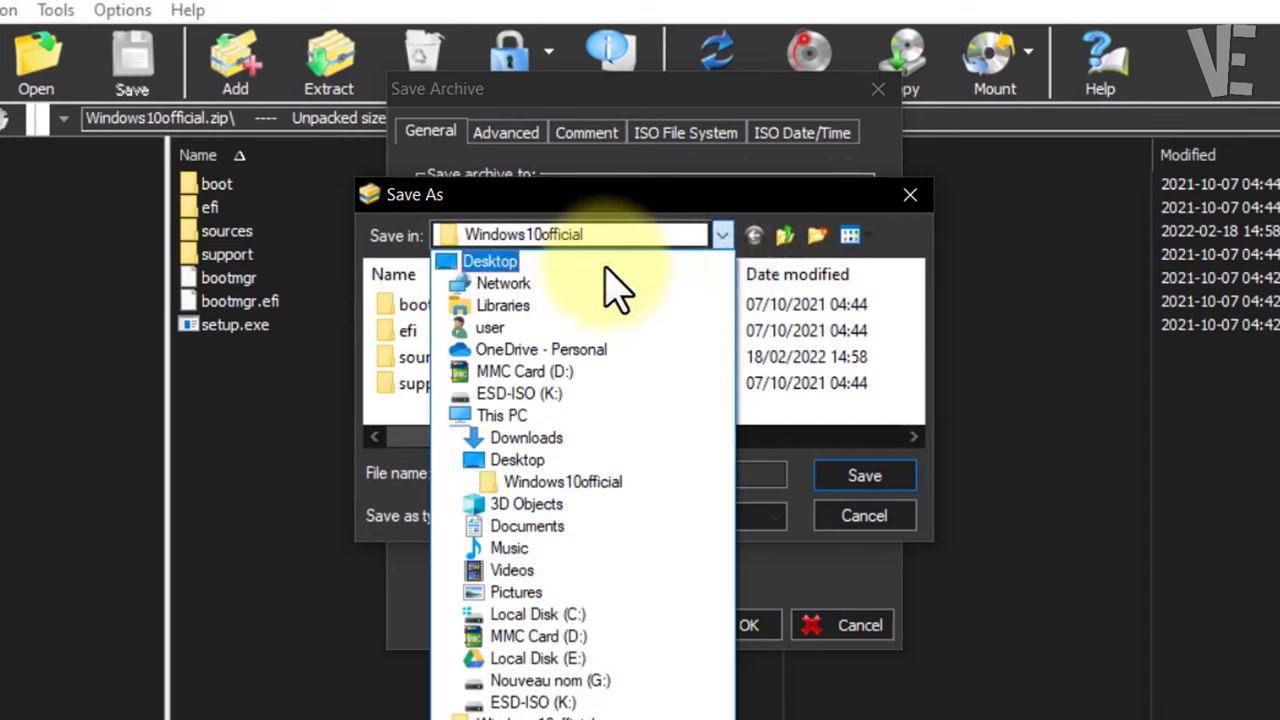
pyautogui.click(505, 260)
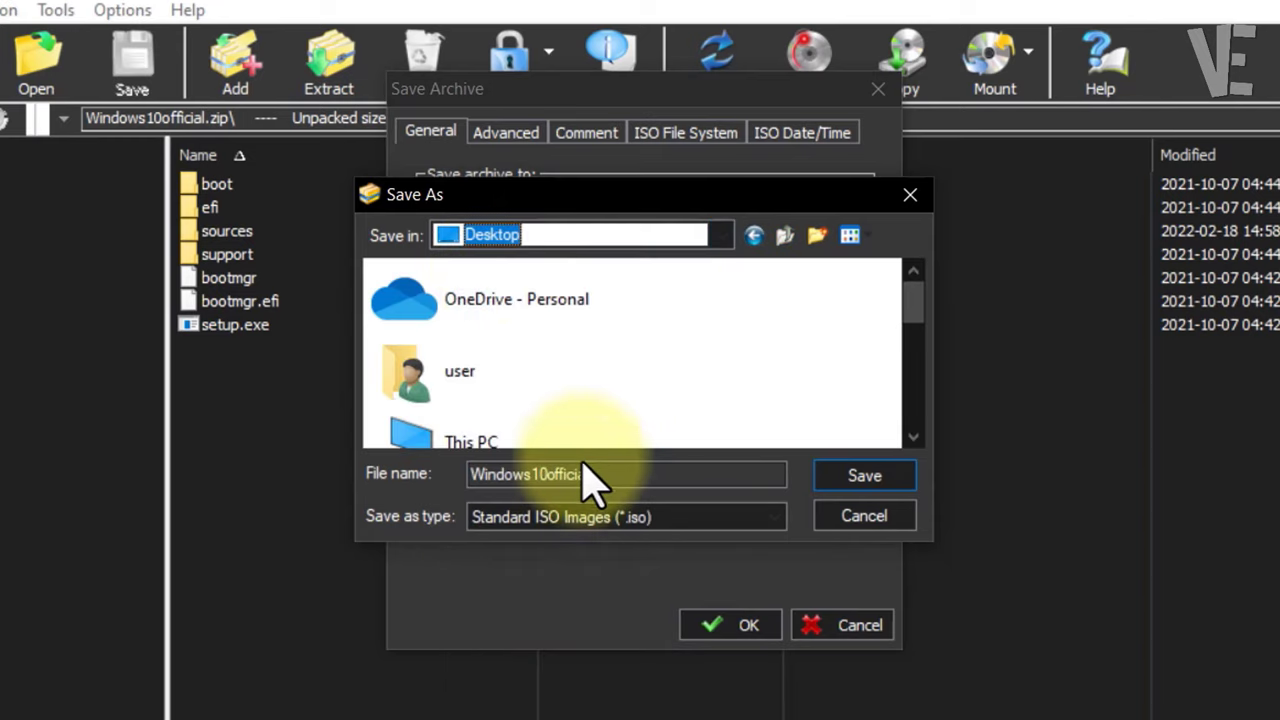
pyautogui.click(628, 475)
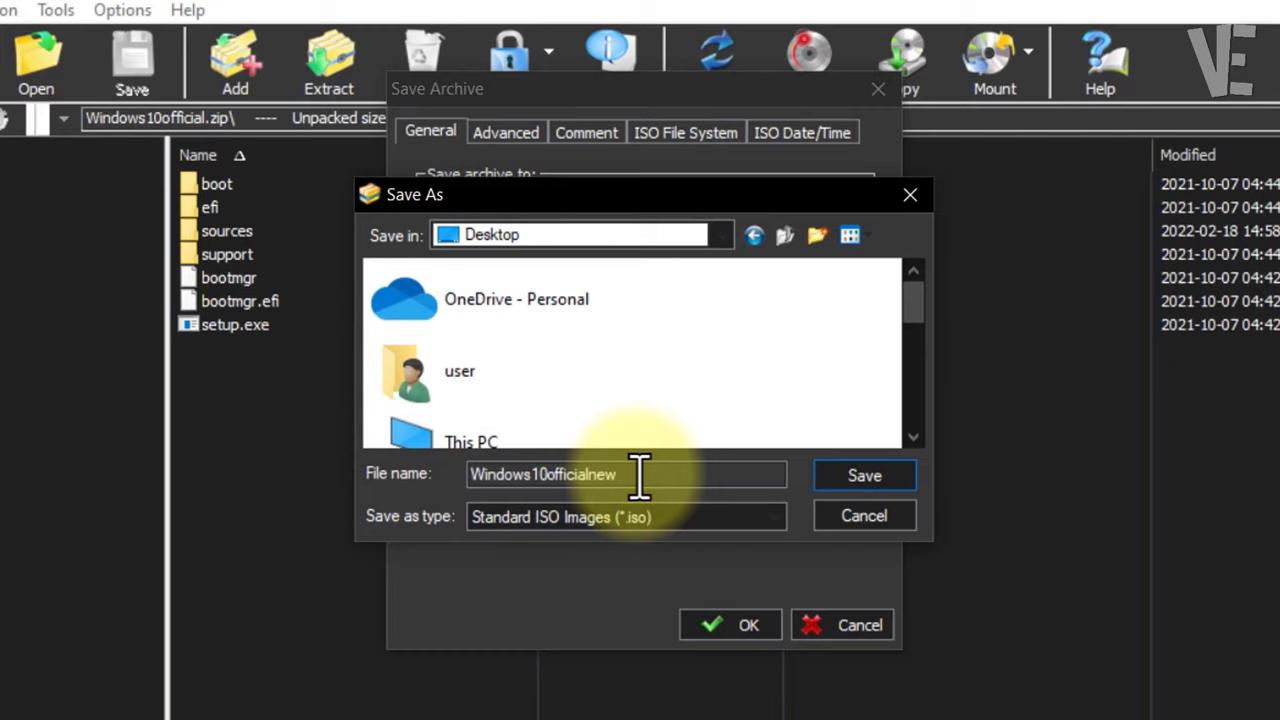
pyautogui.click(866, 476)
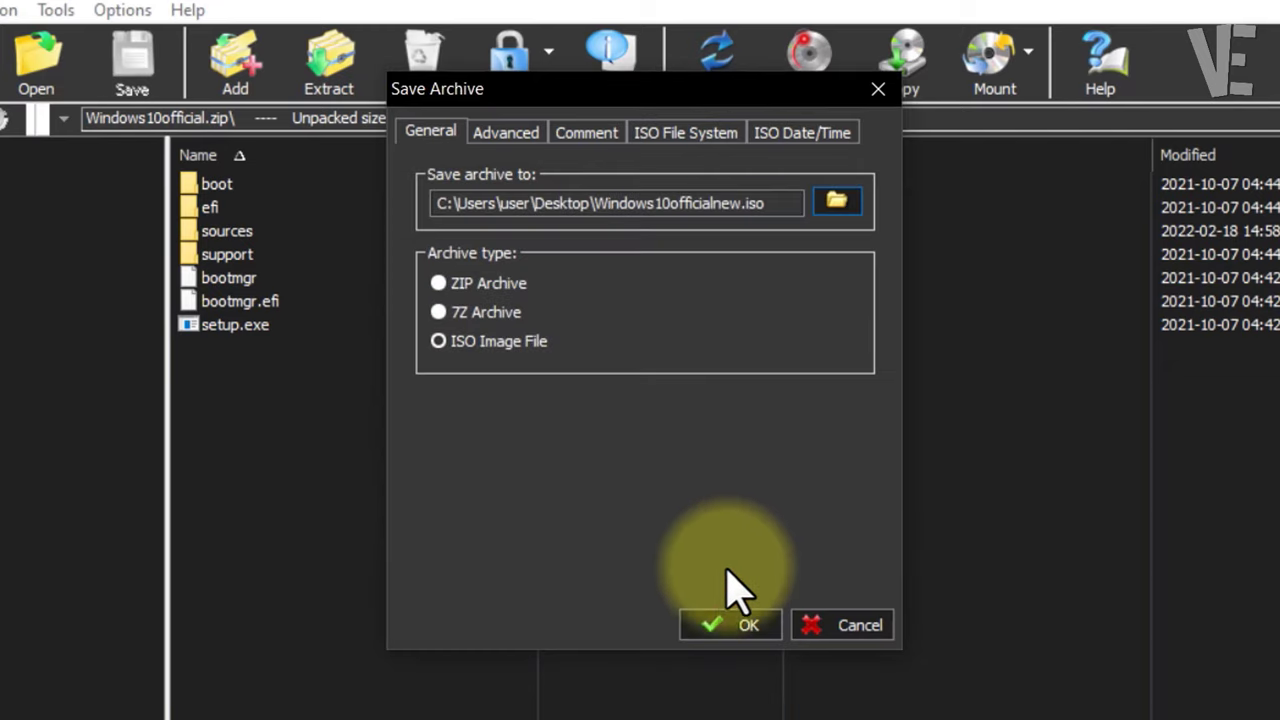
pyautogui.click(491, 341)
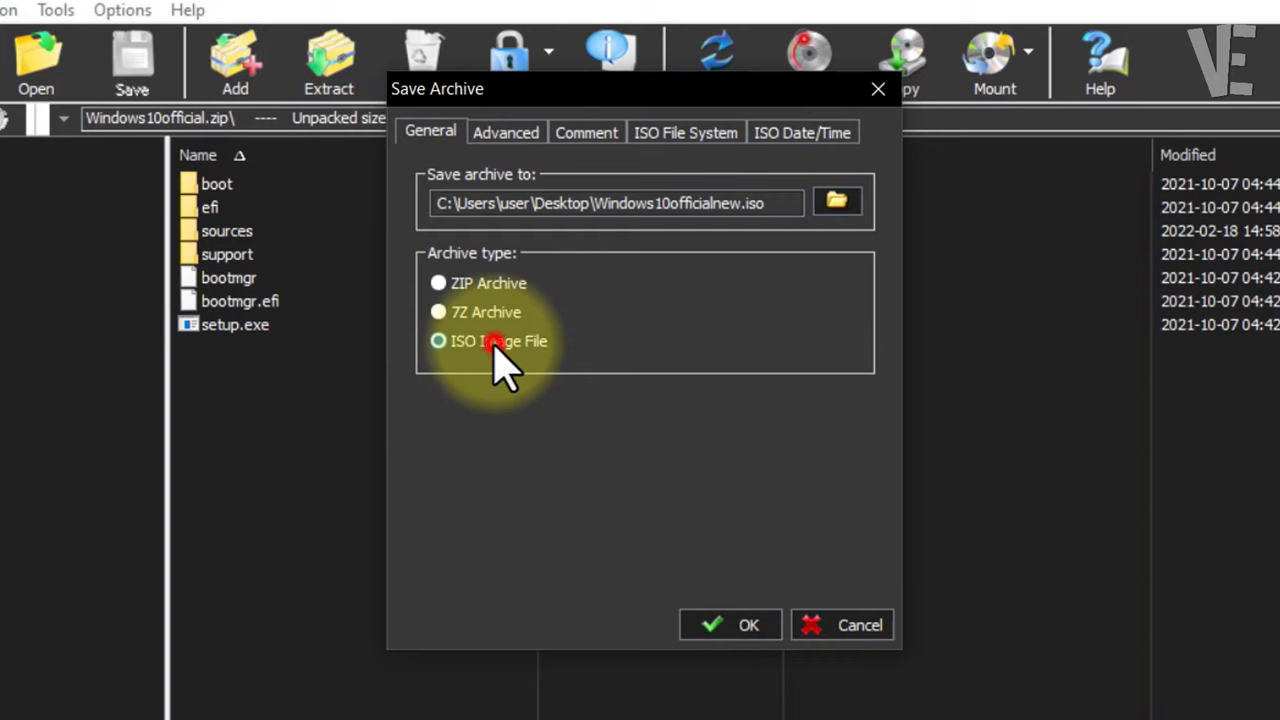
pyautogui.click(748, 626)
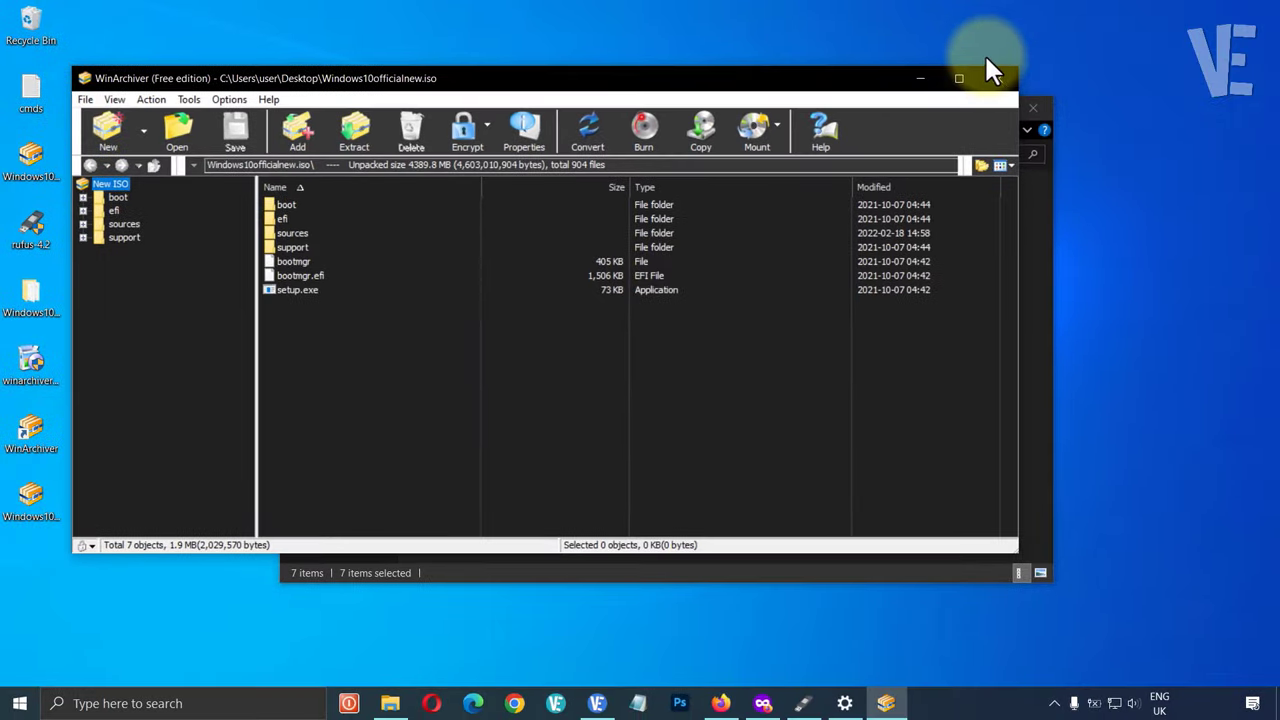
pyautogui.click(996, 76)
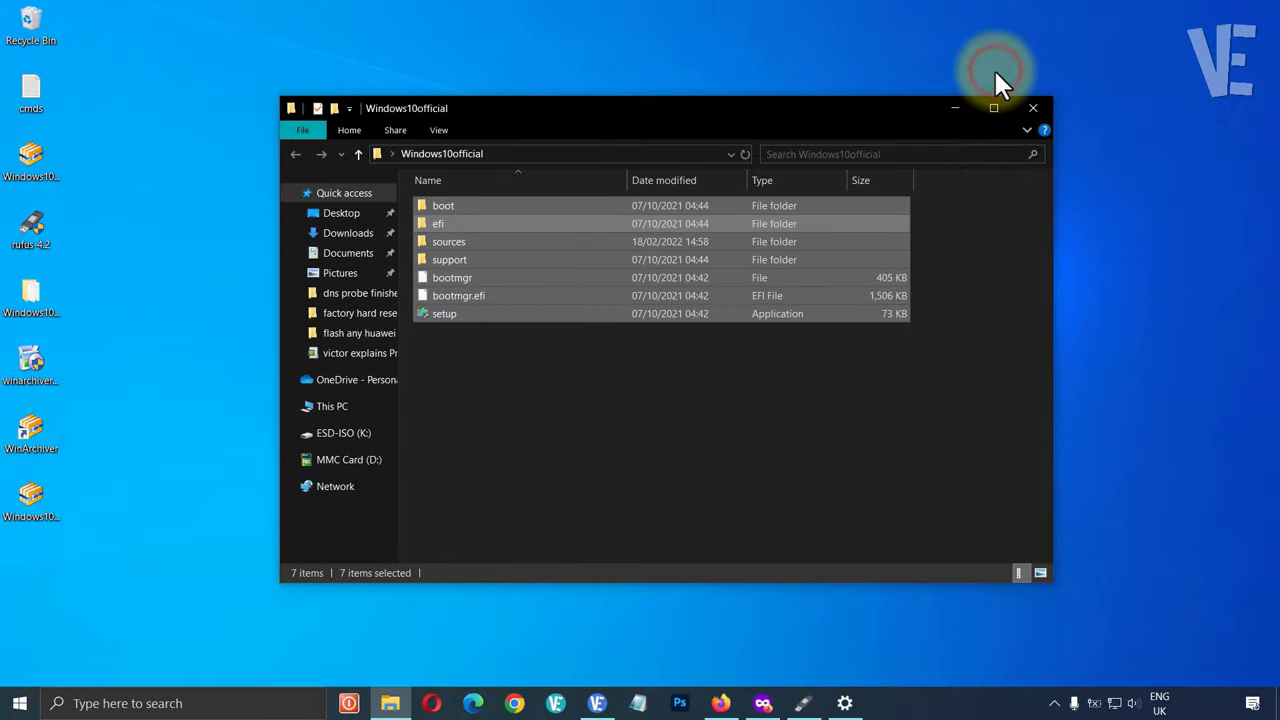
pyautogui.click(1036, 107)
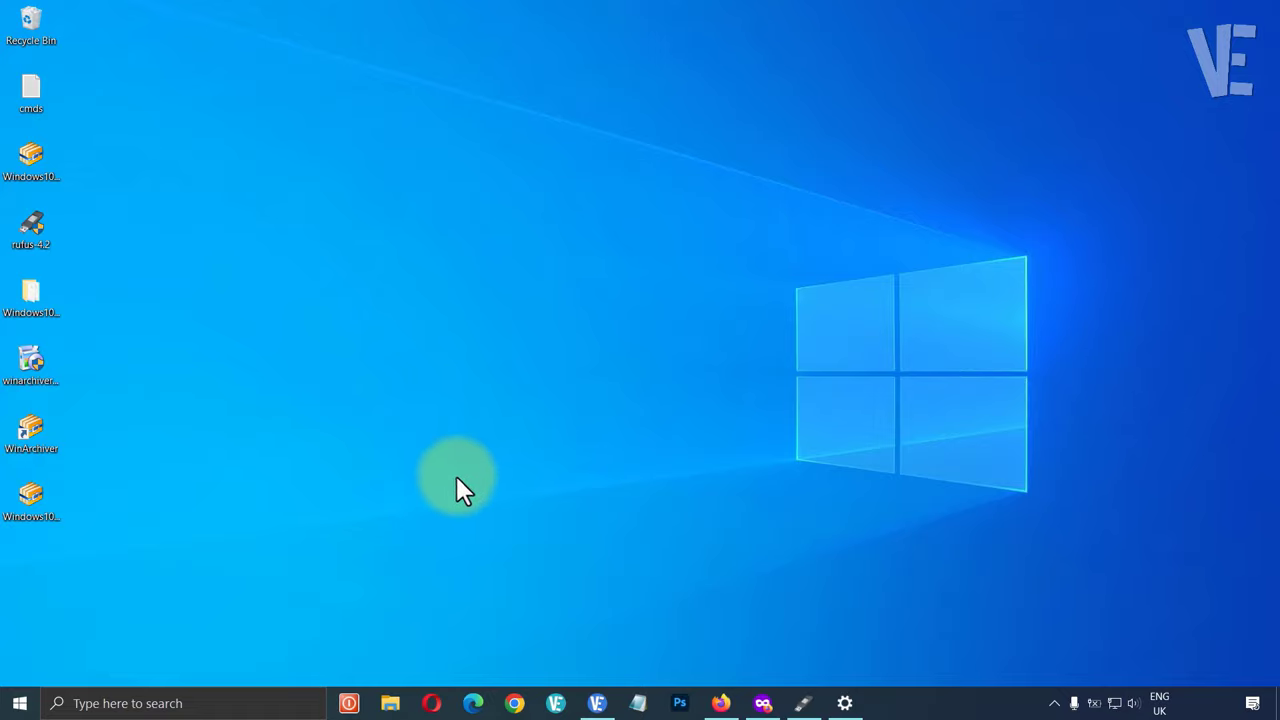
# - Check the file type of Windows10officialnew on the Desktop in its properties and close them
pyautogui.rightClick(50, 505)
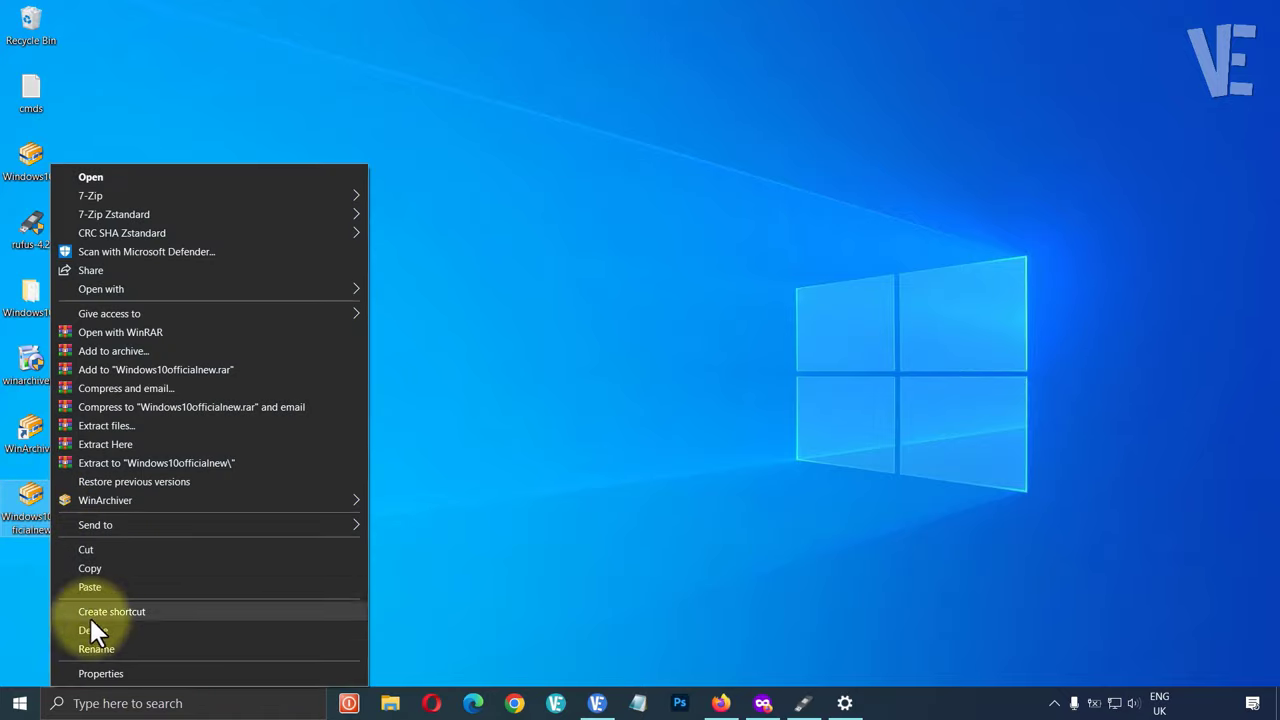
pyautogui.click(100, 673)
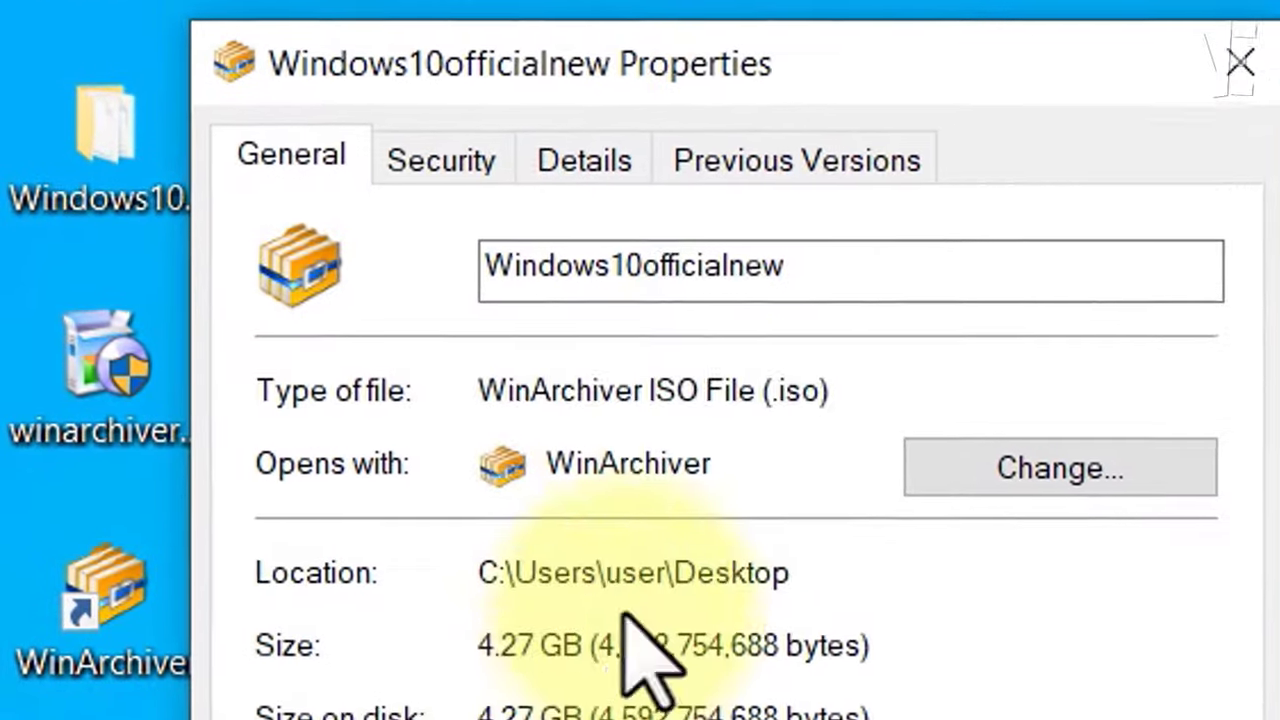
pyautogui.moveTo(838, 390); pyautogui.dragTo(671, 389)
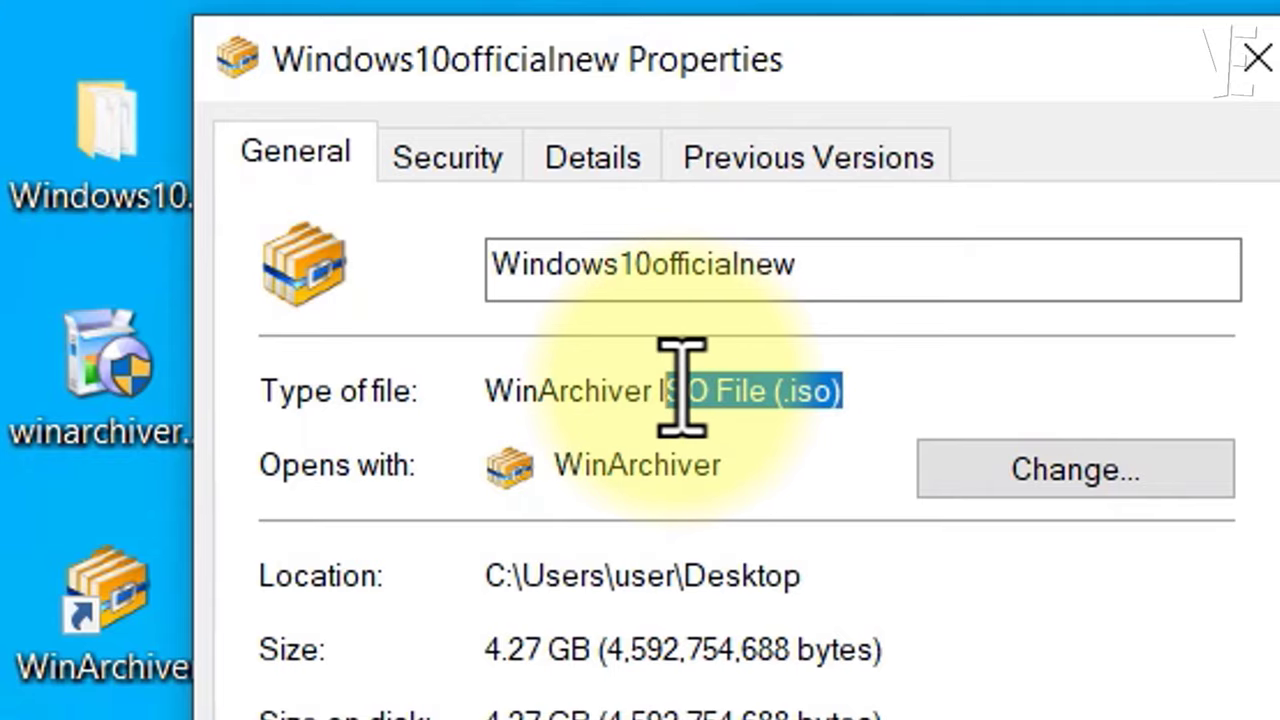
pyautogui.click(684, 390)
pyautogui.click(1258, 58)
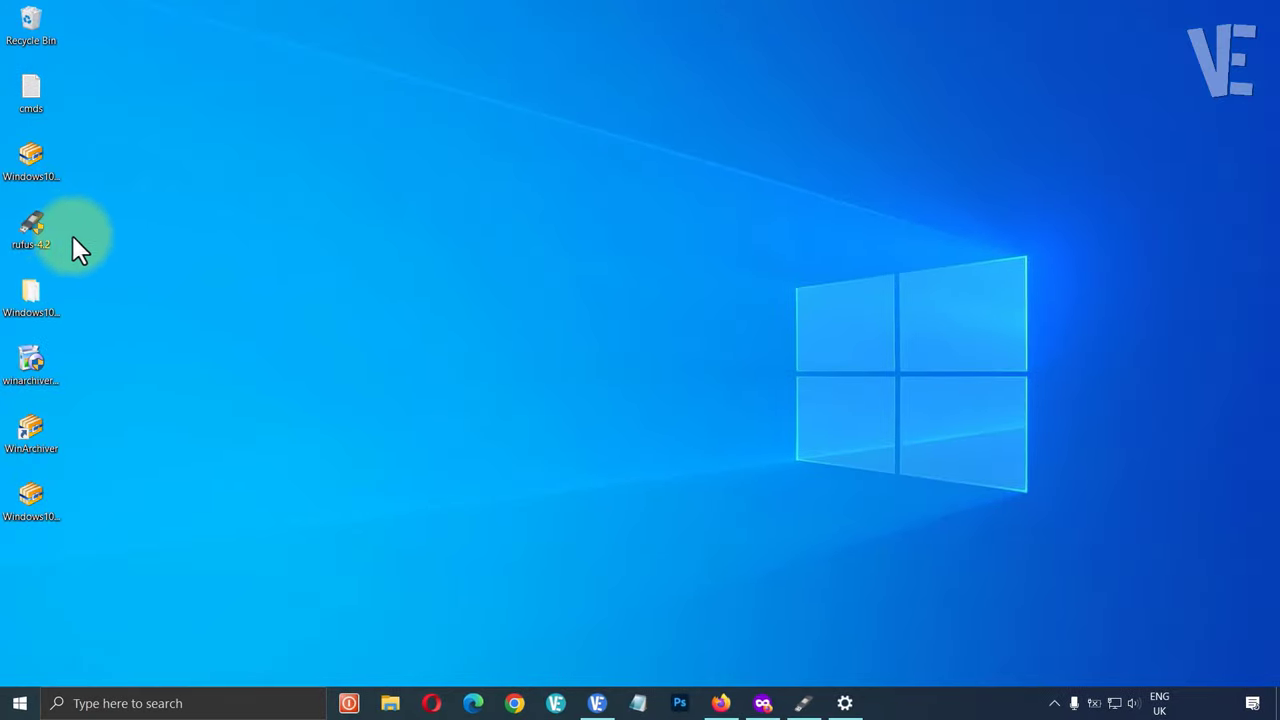
# - Open Rufus 4.2, choose the ESD-ISO (K:) drive as the device, and load Windows10officialnew.iso from the Desktop as the boot image
pyautogui.click(39, 235)
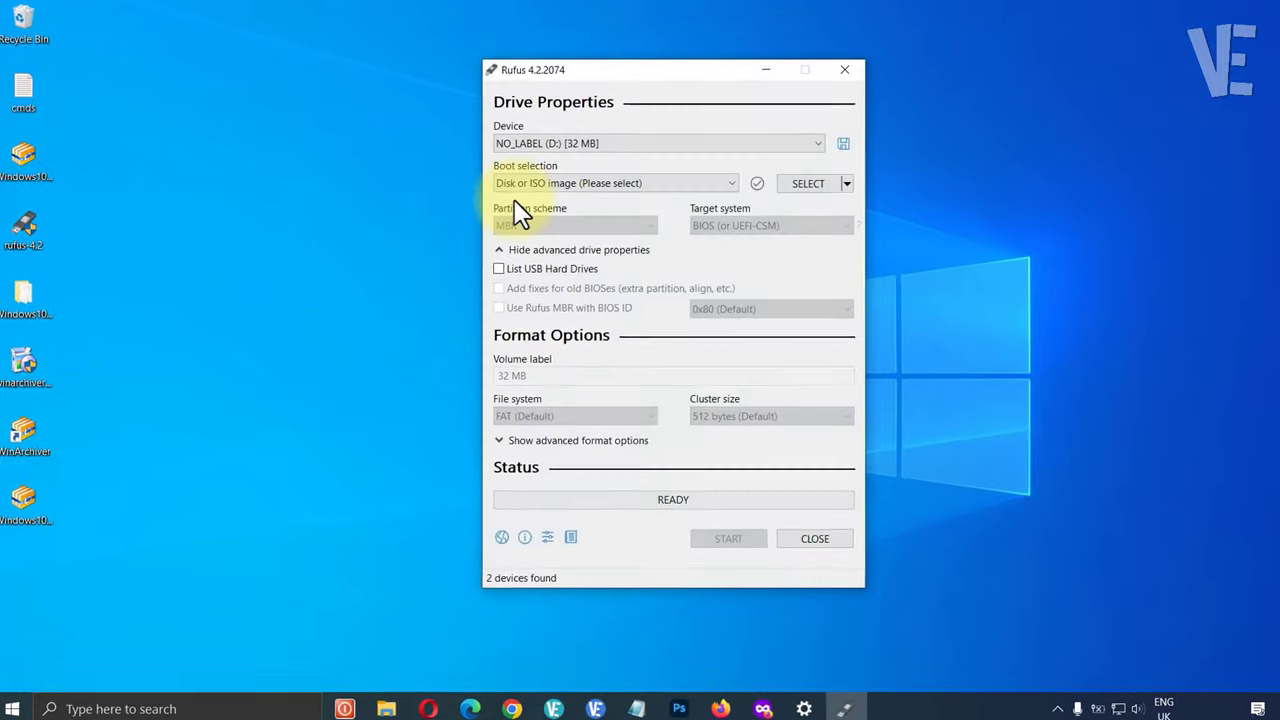
pyautogui.click(542, 135)
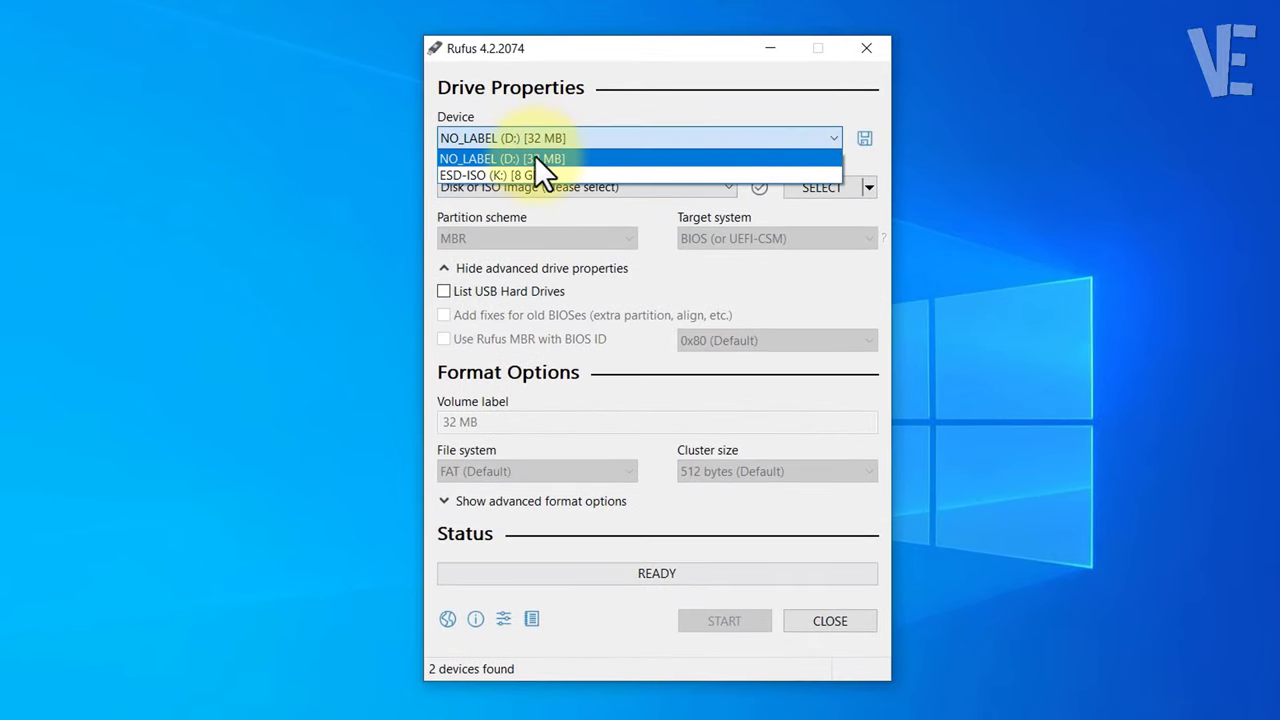
pyautogui.click(530, 166)
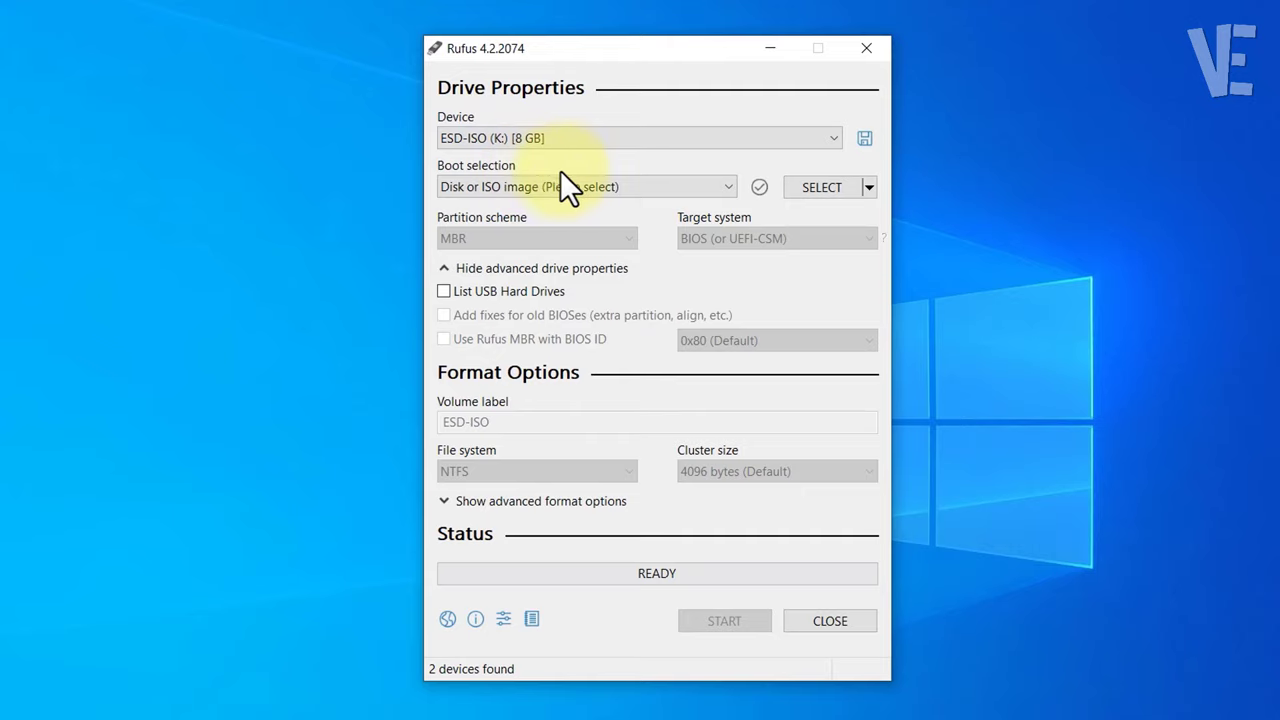
pyautogui.click(825, 186)
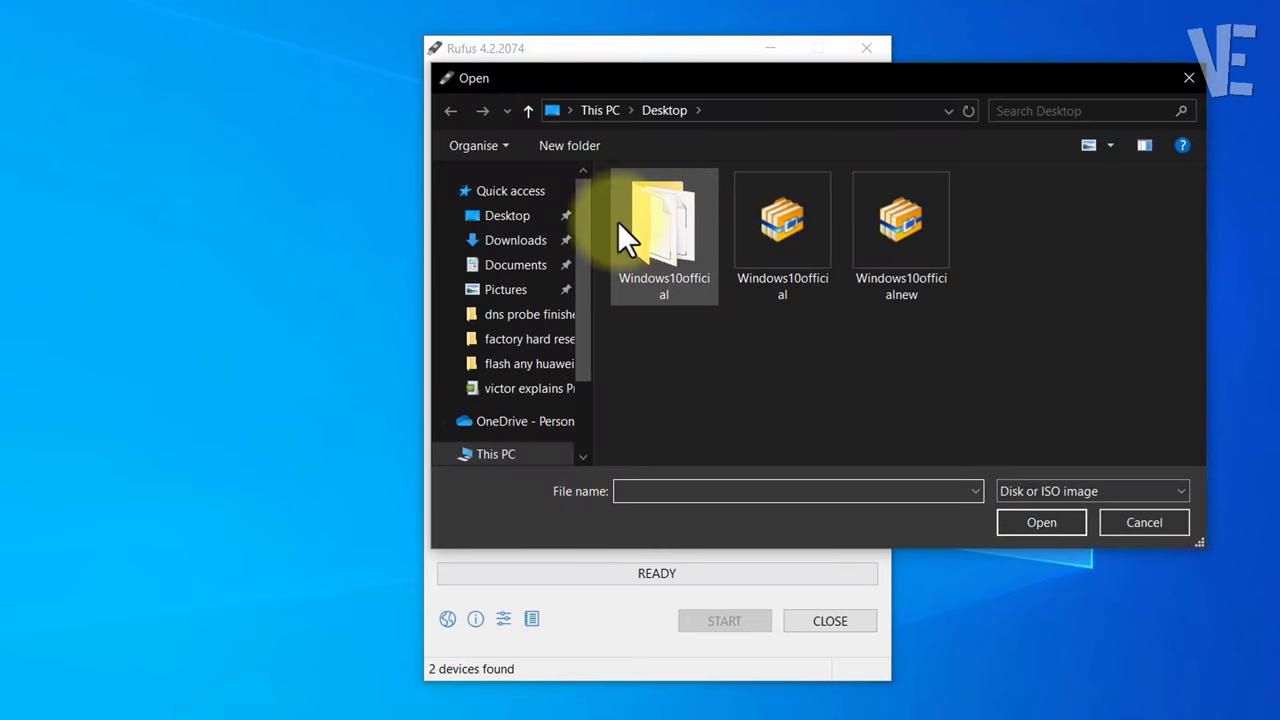
pyautogui.click(515, 218)
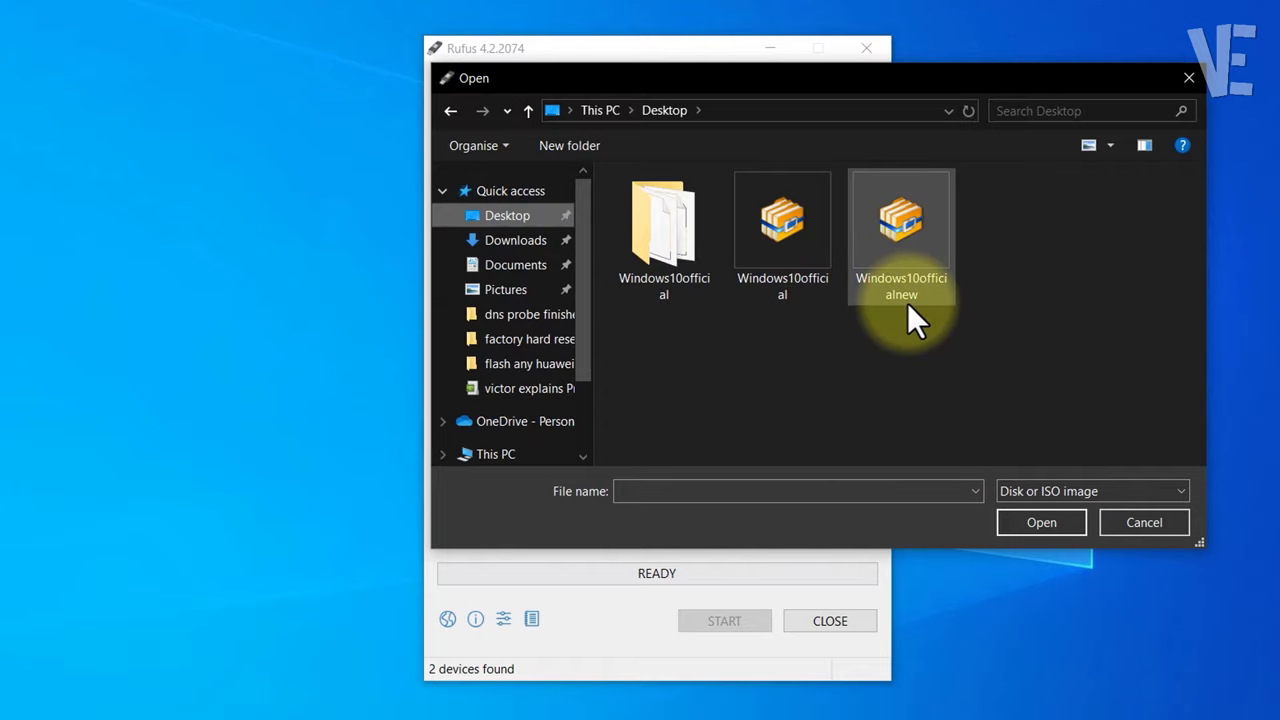
pyautogui.click(905, 260)
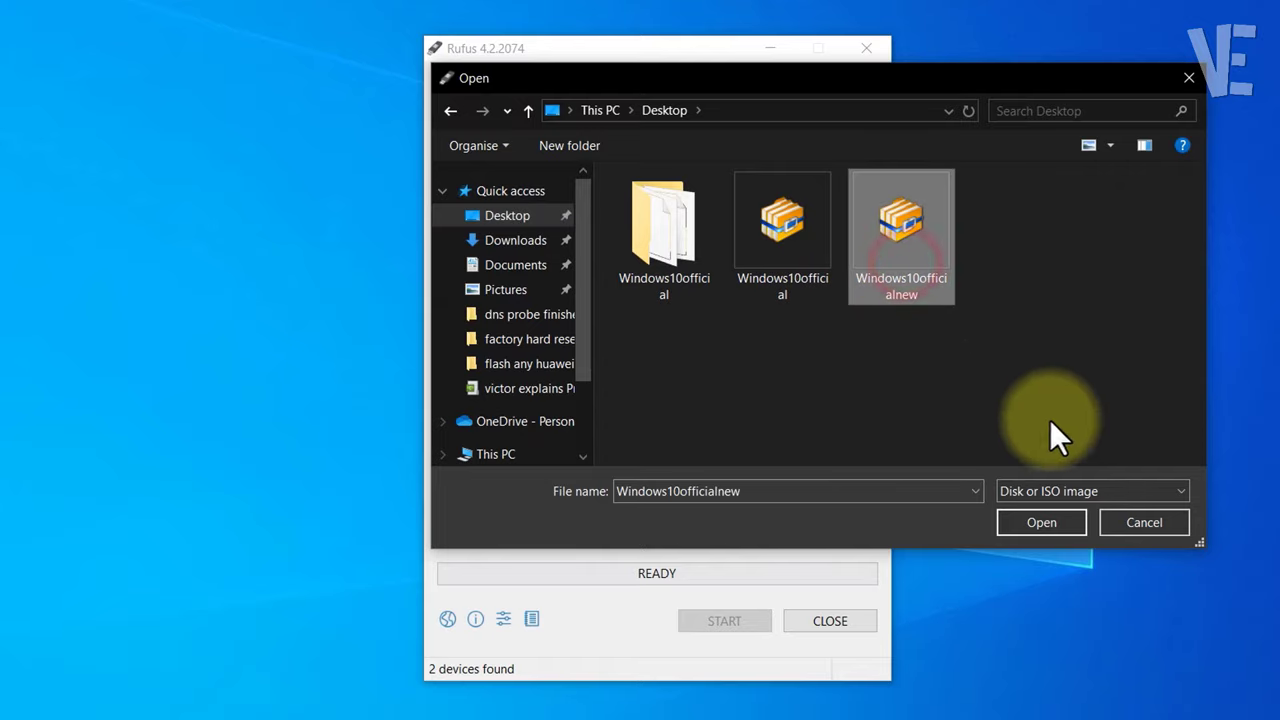
pyautogui.click(1052, 524)
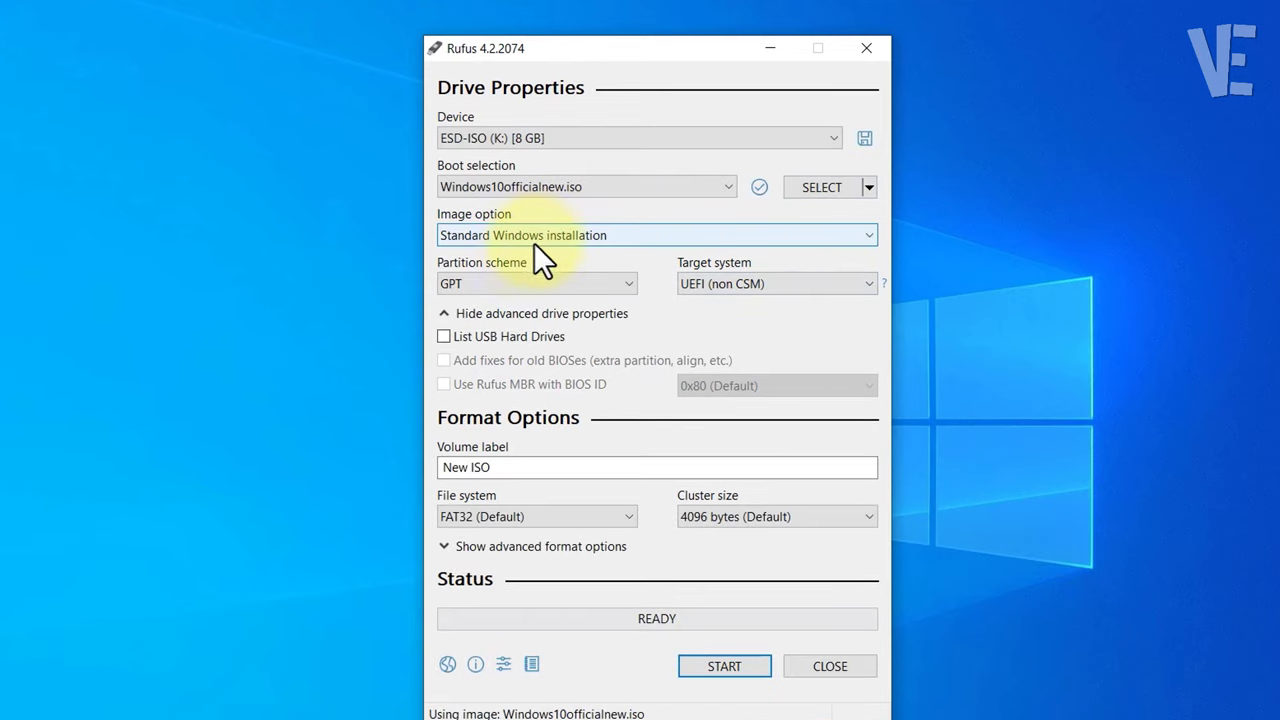
# - Set the partition scheme to MBR with BIOS (or UEFI-CSM) as target system, and turn off Use Rufus MBR with BIOS ID
pyautogui.click(510, 276)
pyautogui.click(492, 302)
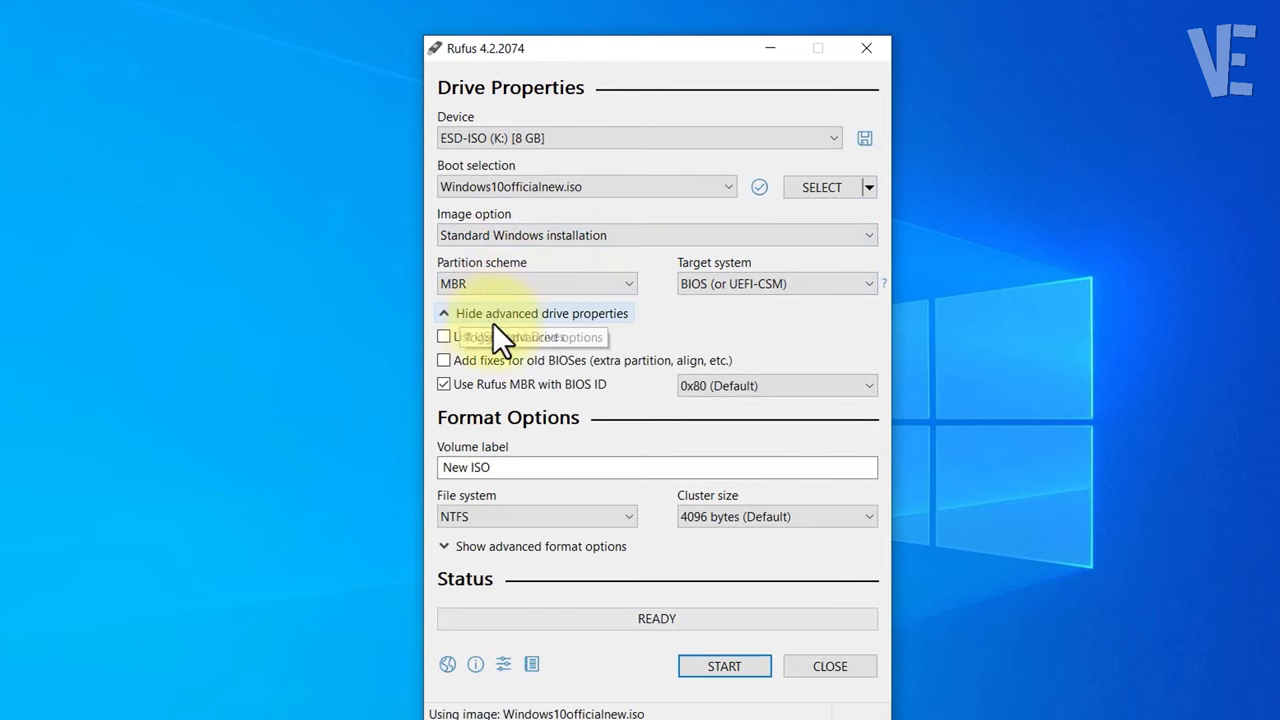
pyautogui.click(443, 386)
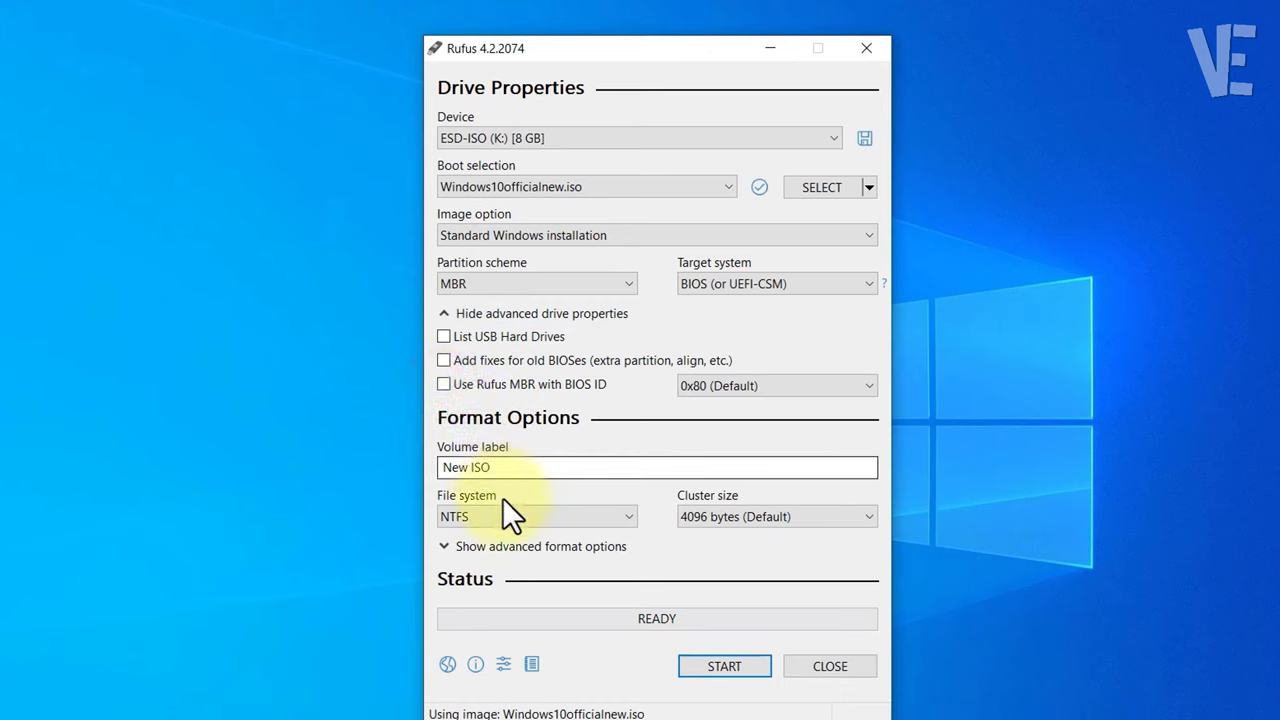
pyautogui.click(749, 287)
pyautogui.click(748, 291)
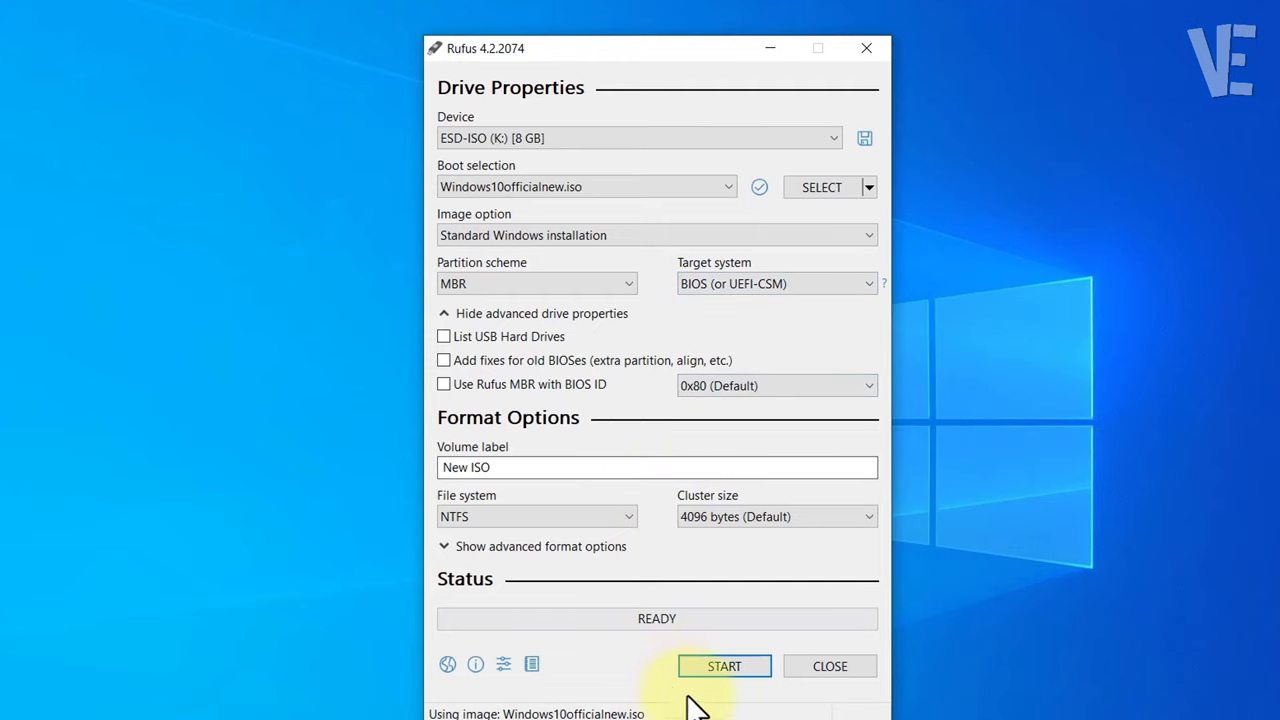
# - Start writing the image to the USB drive, accepting the default Windows User Experience options and the erasure of all data on it
pyautogui.click(729, 670)
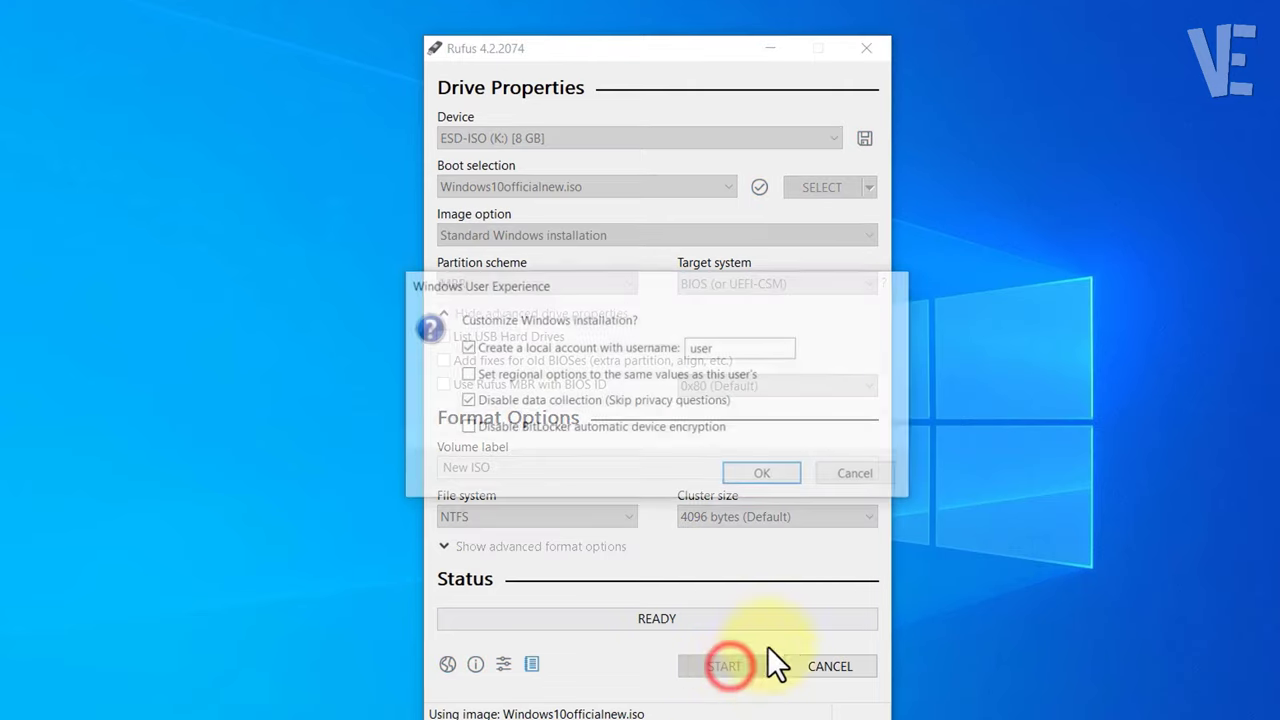
pyautogui.click(762, 476)
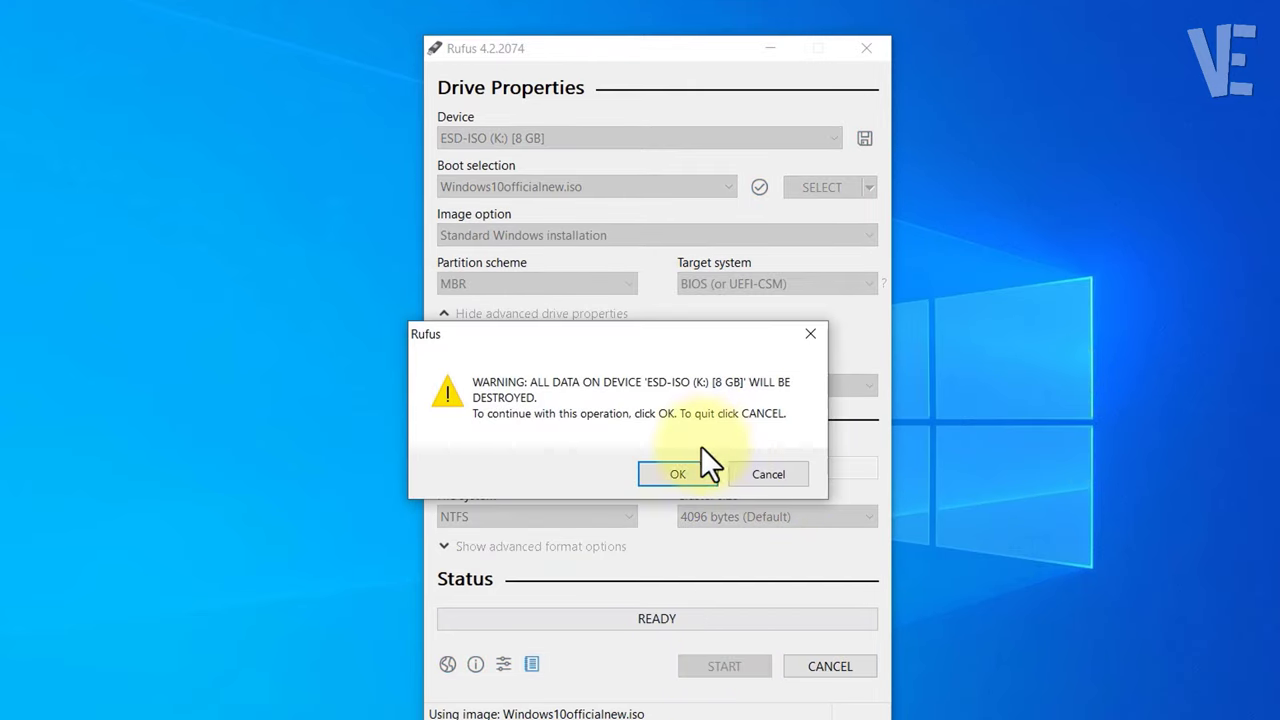
pyautogui.click(685, 468)
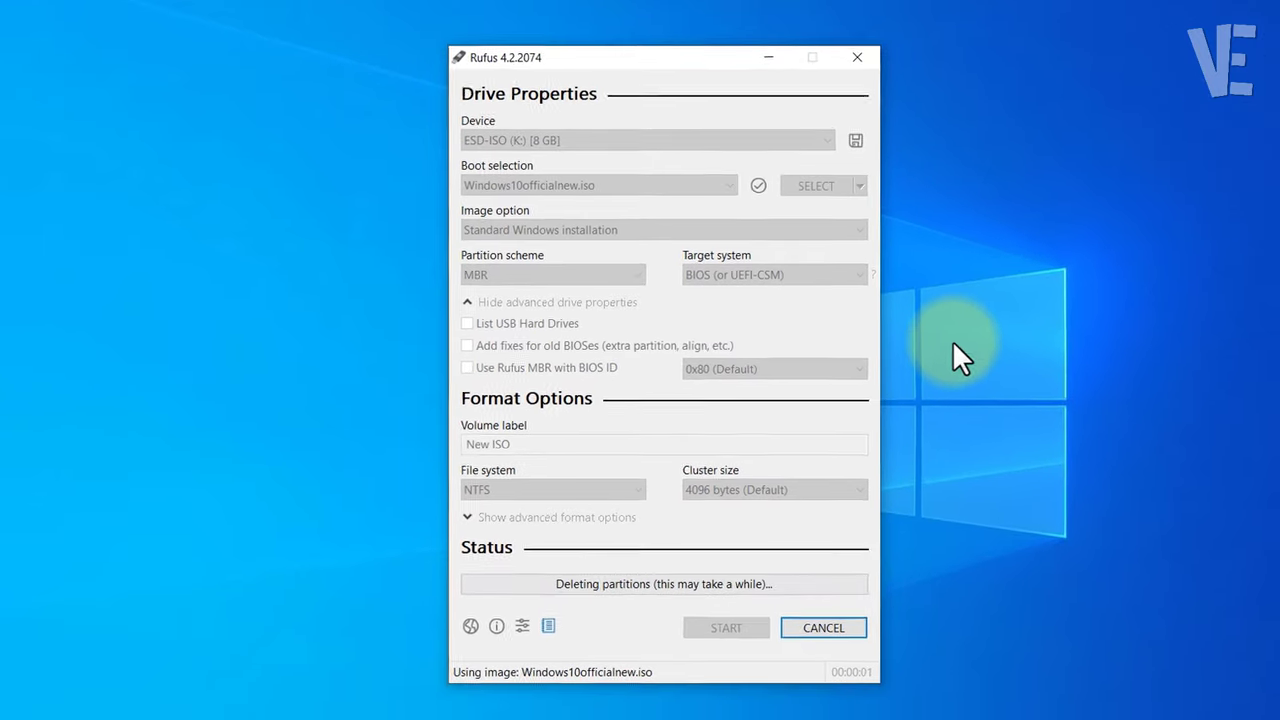